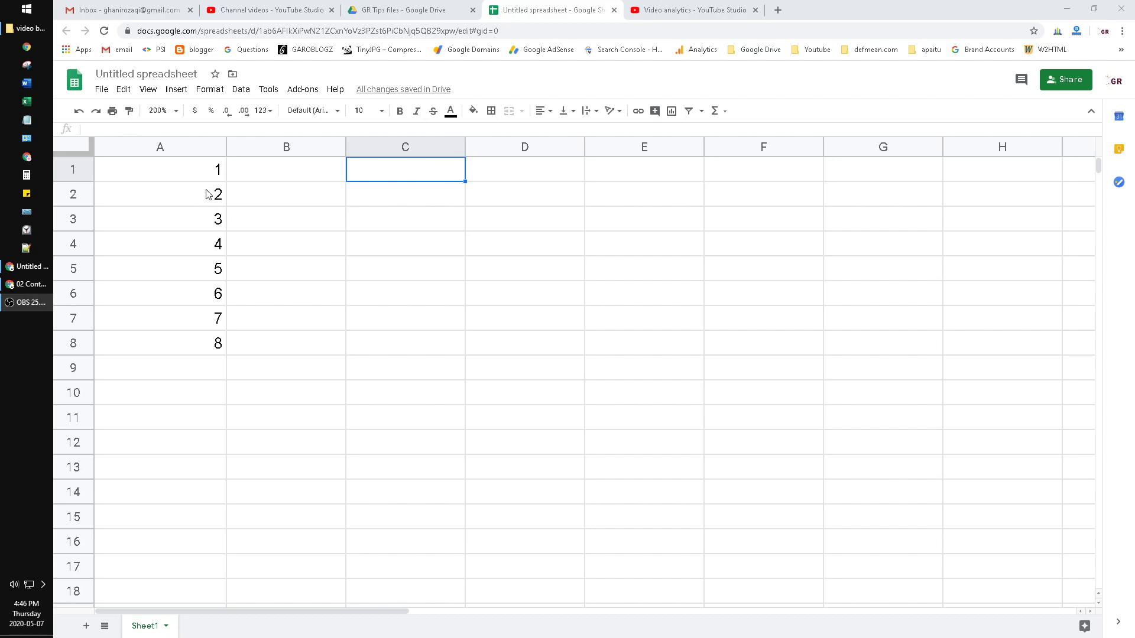
Highlight the numbers in A1:A8, then pick cell C1 for the formula
drag(223, 170, 207, 344)
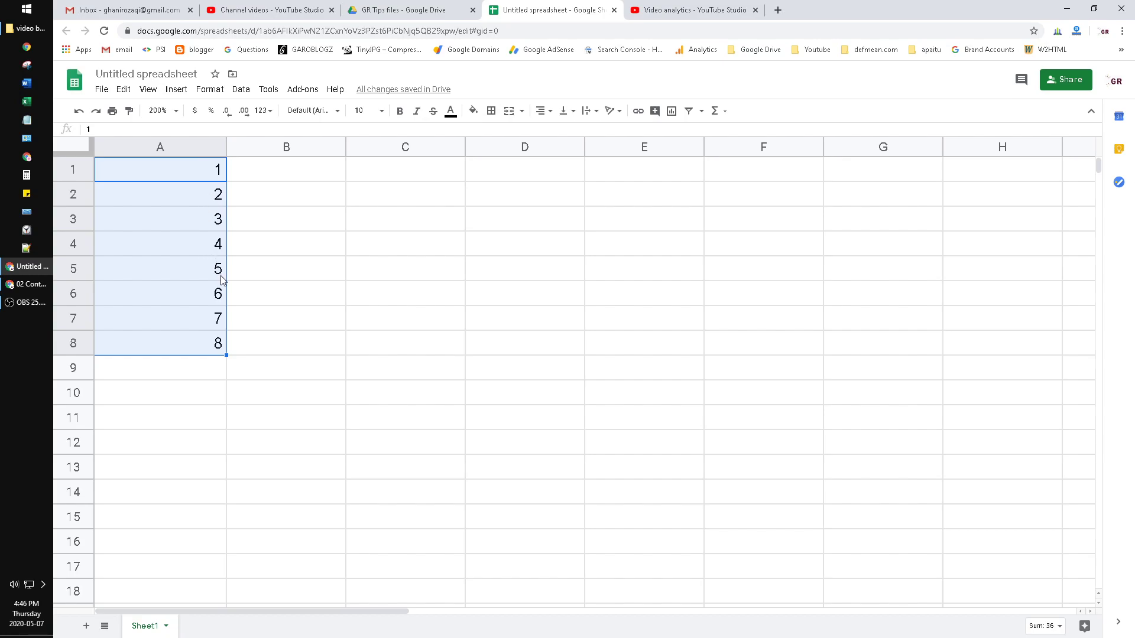
click(314, 322)
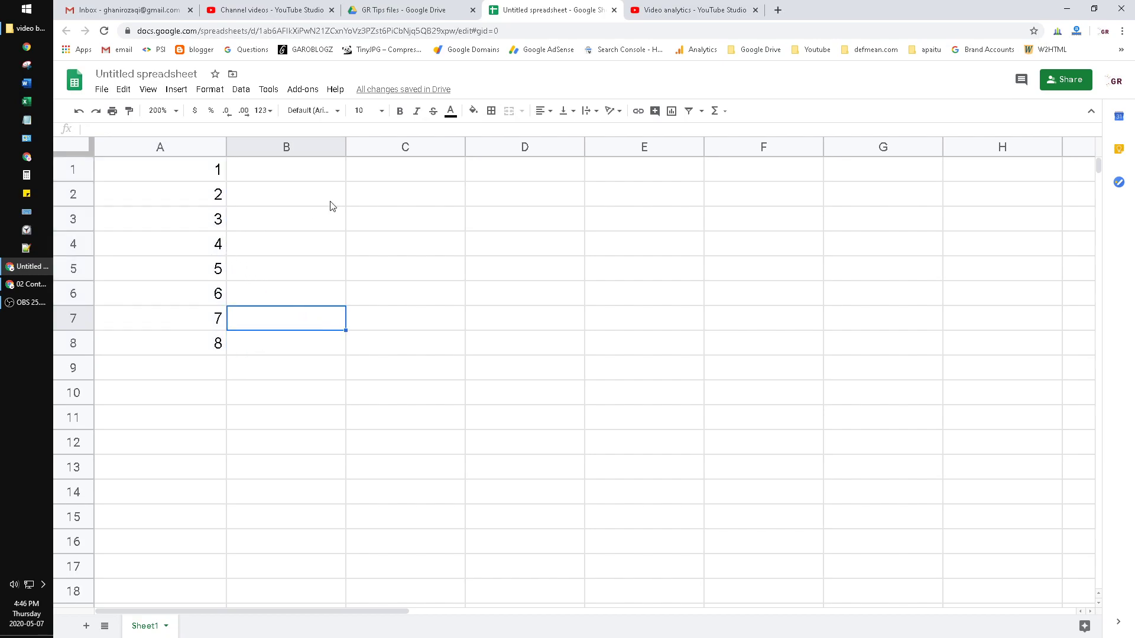
click(395, 180)
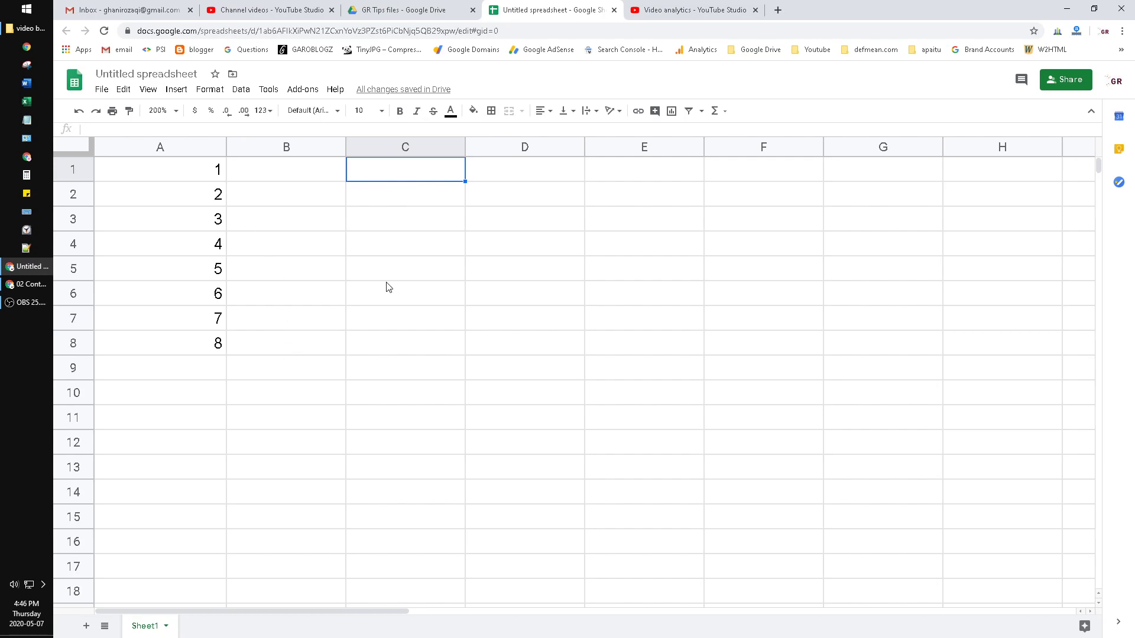
In C1, enter =COUNTIFS(A1:A8,">1",A1:A8,"<8") to count numbers between 1 and 8
text(=)
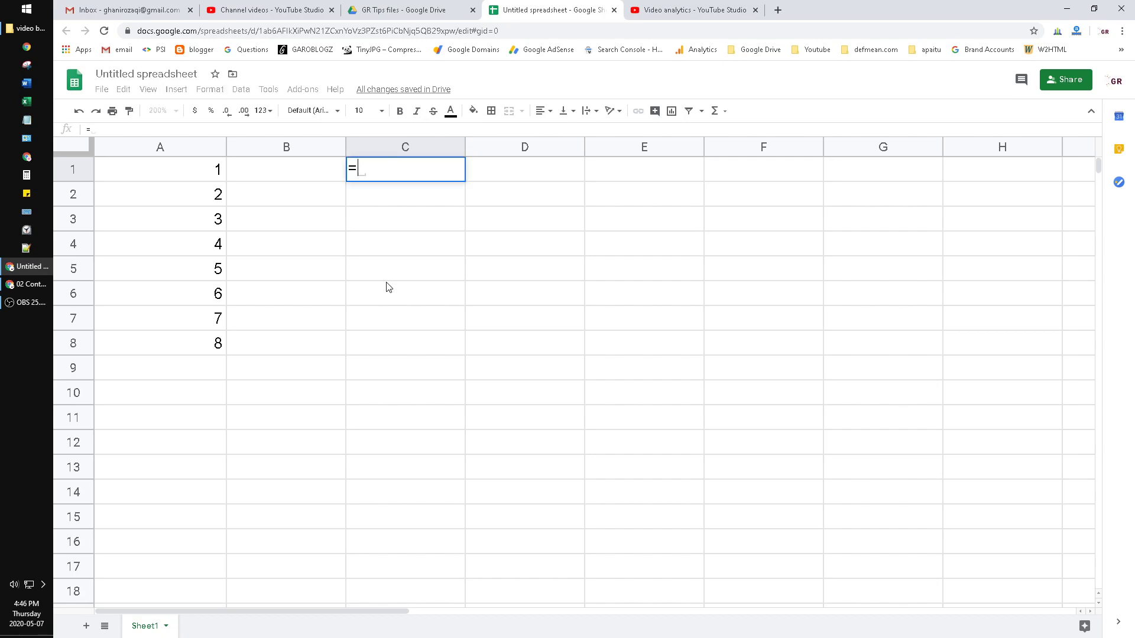
text(cot)
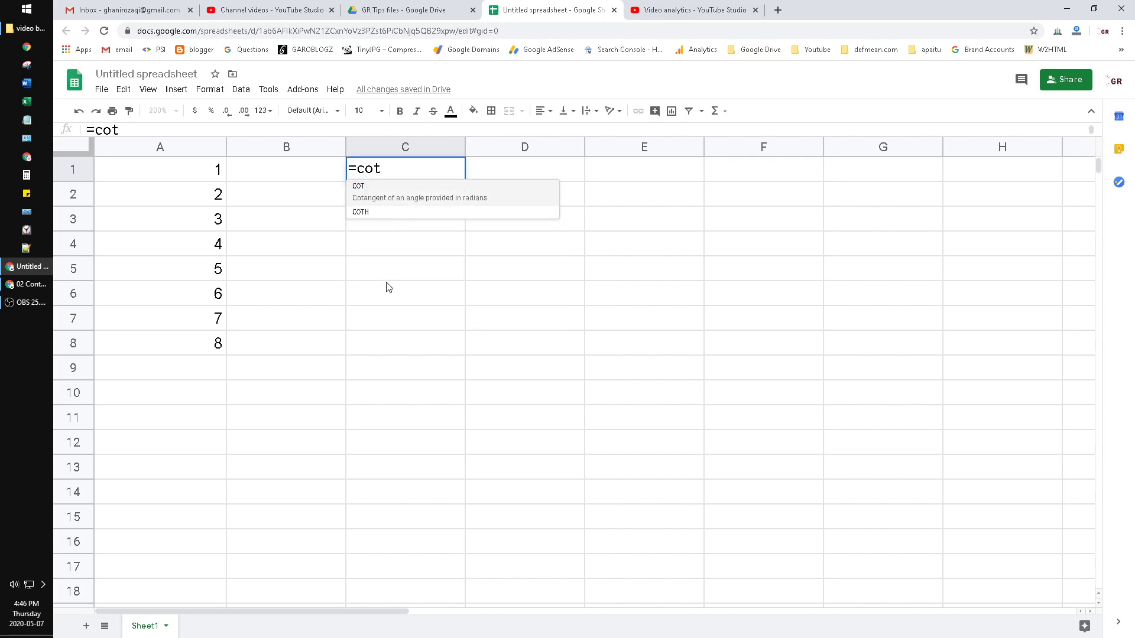
key(BackSpace)
text(unt)
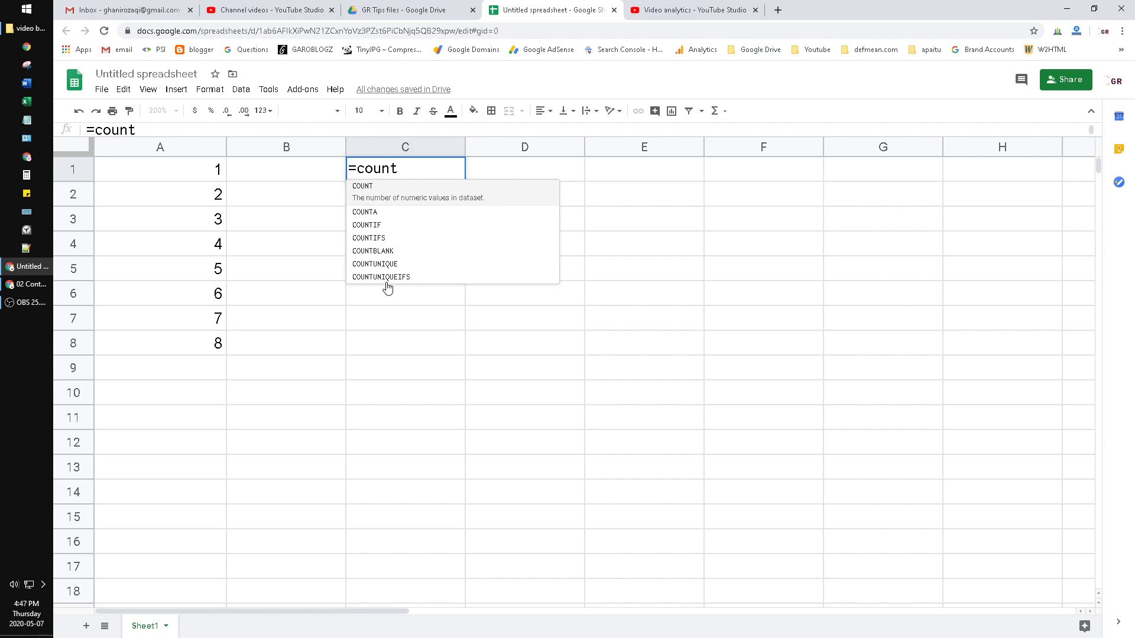
text(ifs)
key(Tab)
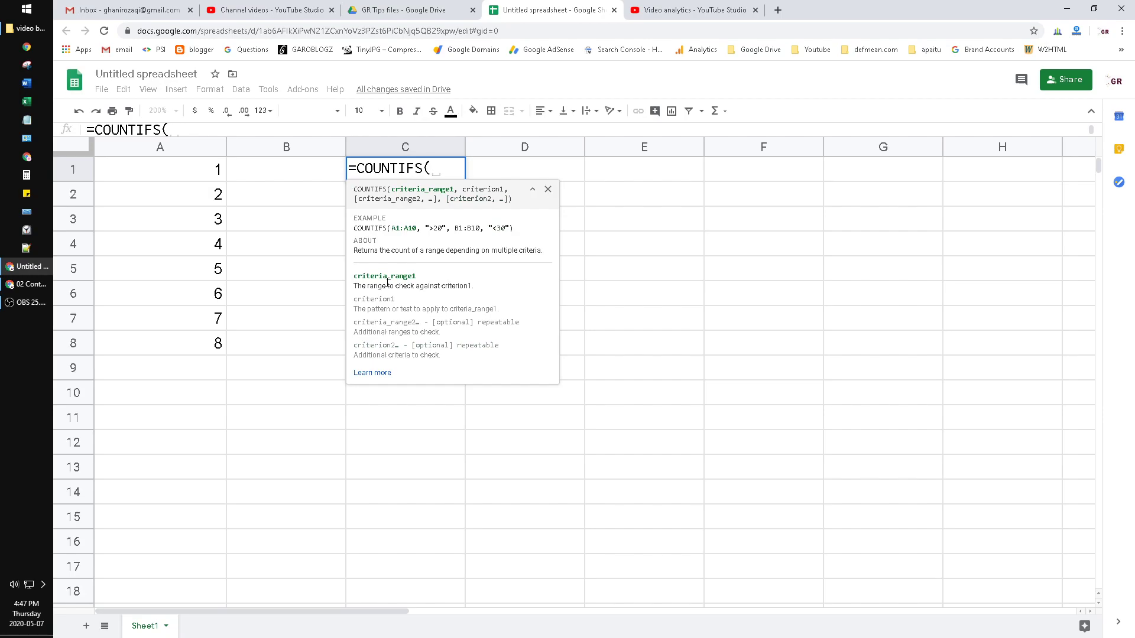
drag(214, 168, 221, 349)
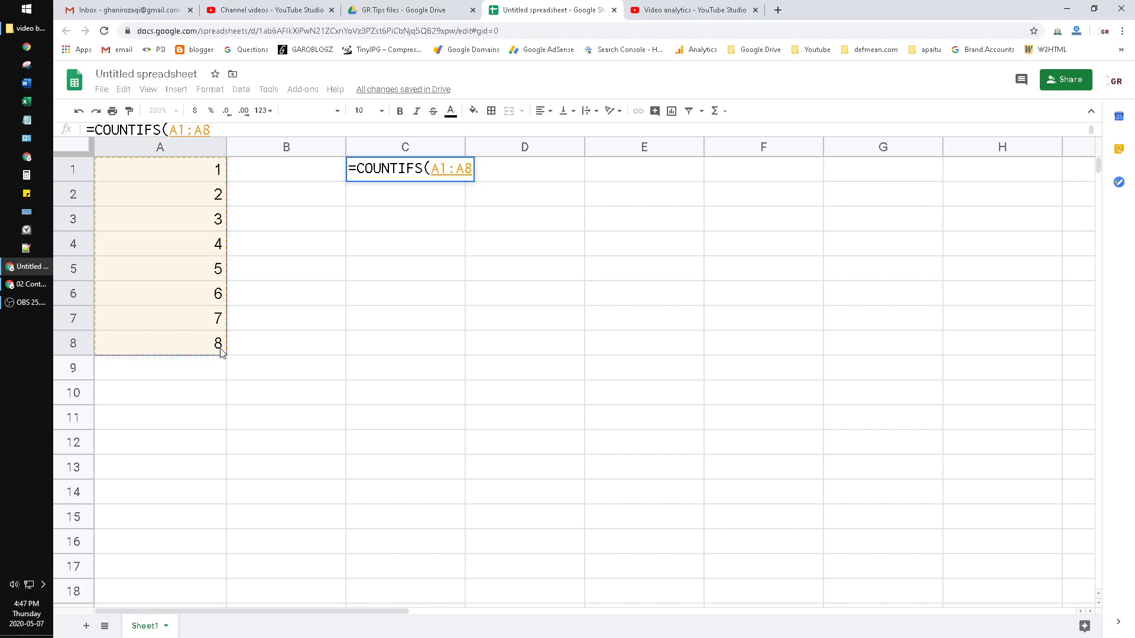
text(,)
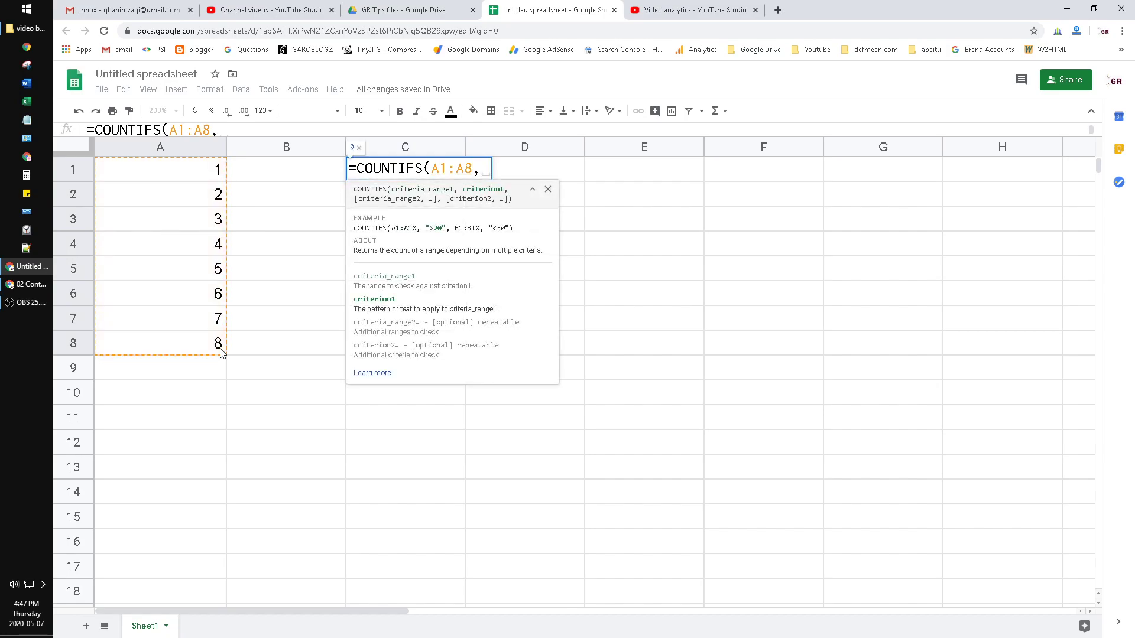
text(")
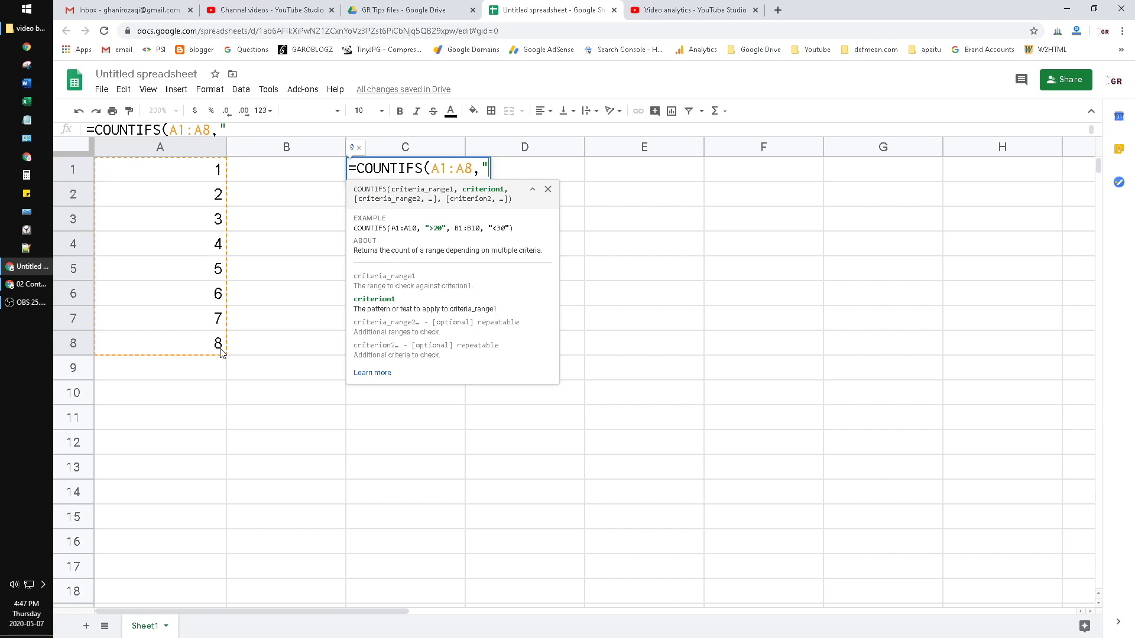
text(>1",)
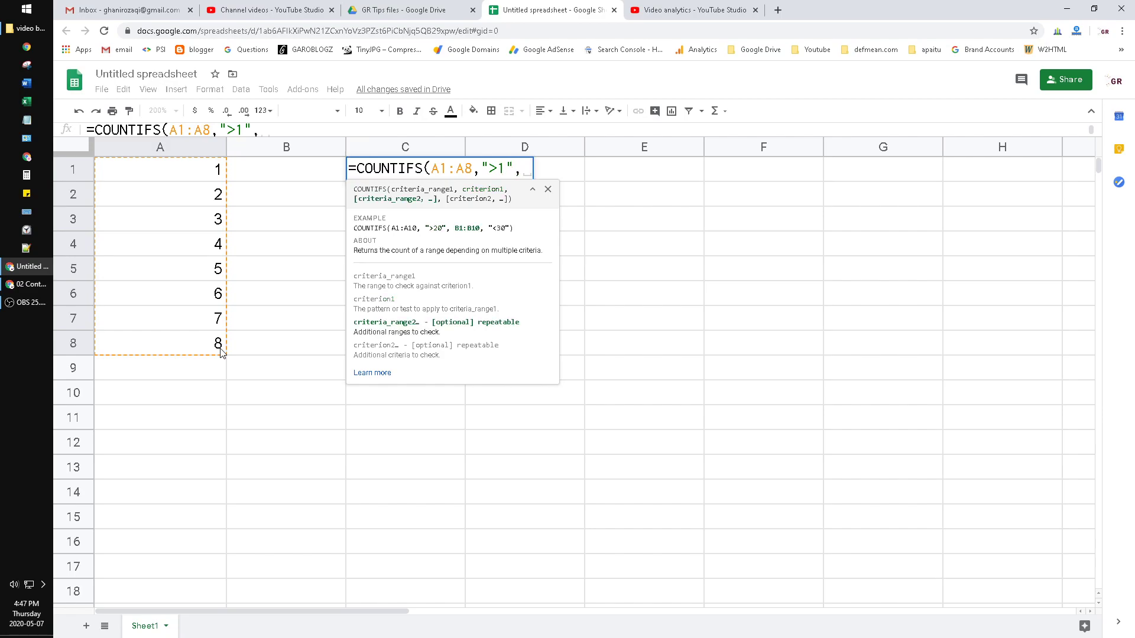
drag(204, 177, 210, 354)
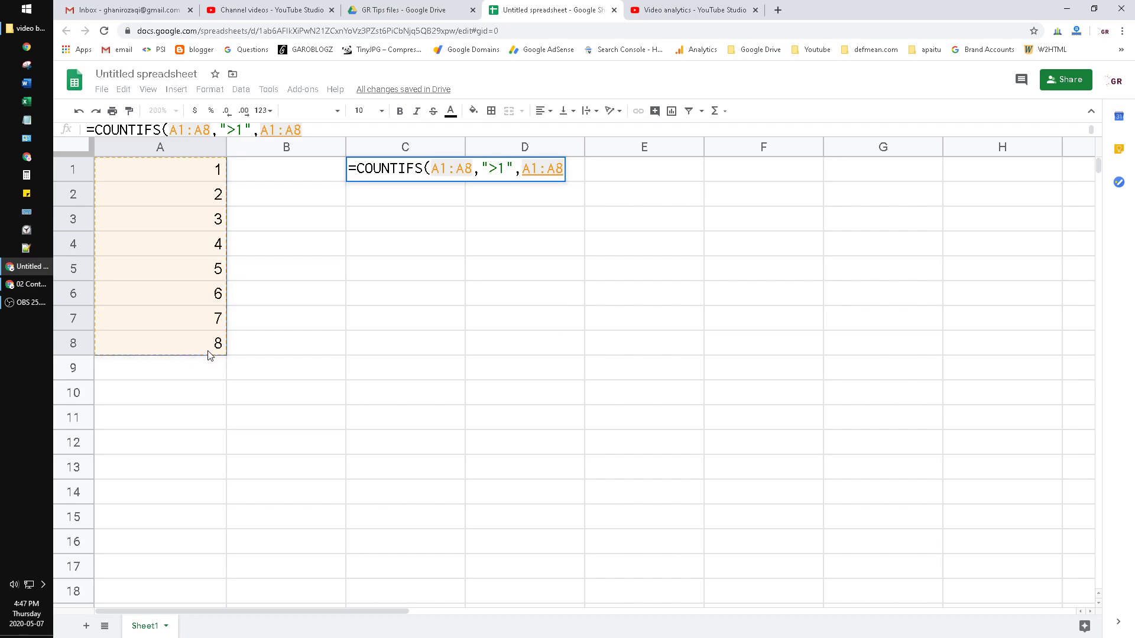
text(,)
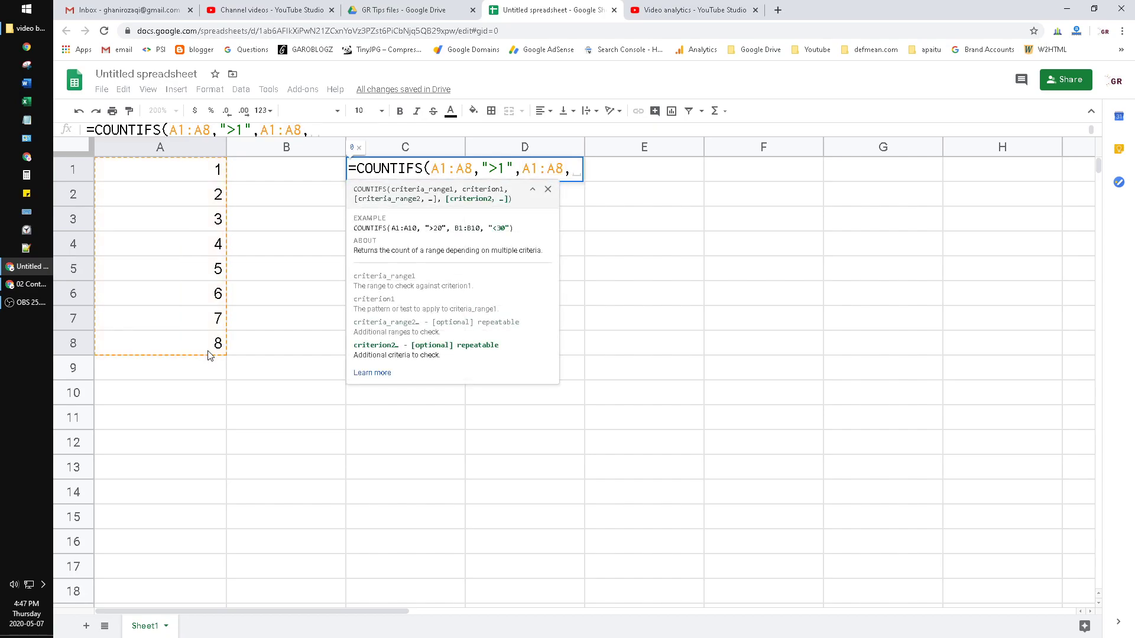
text("<)
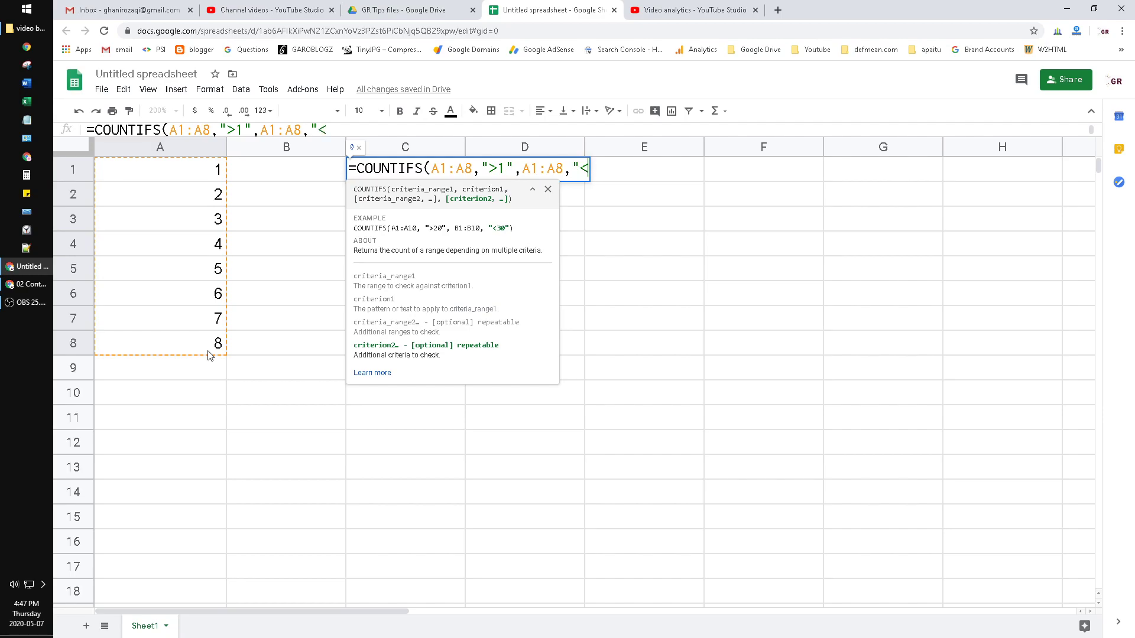
text(8"))
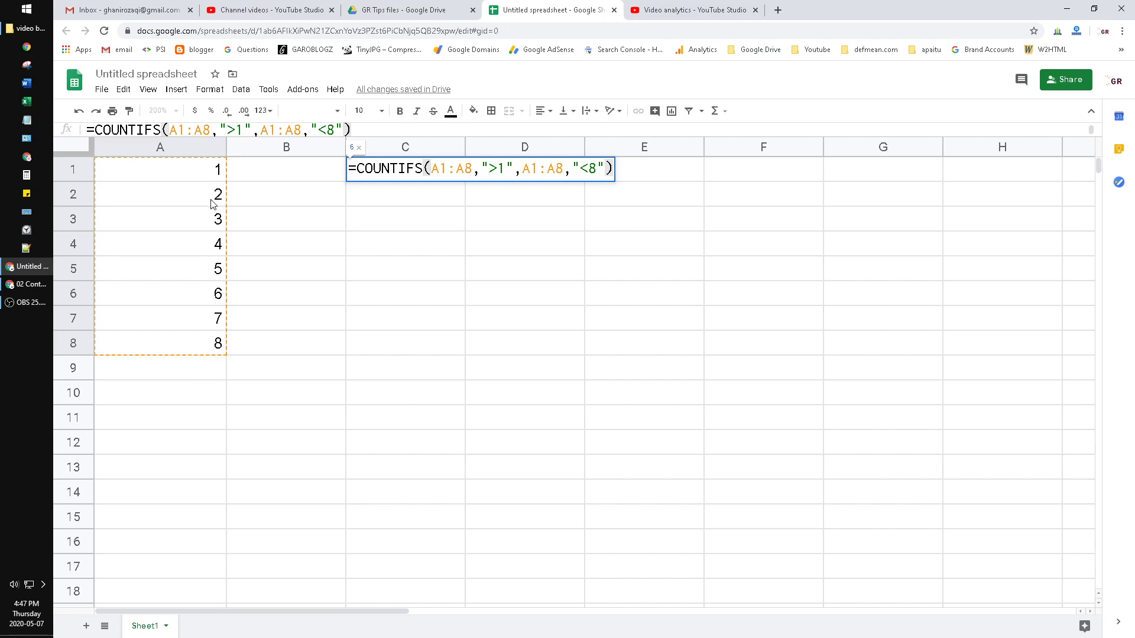
key(Return)
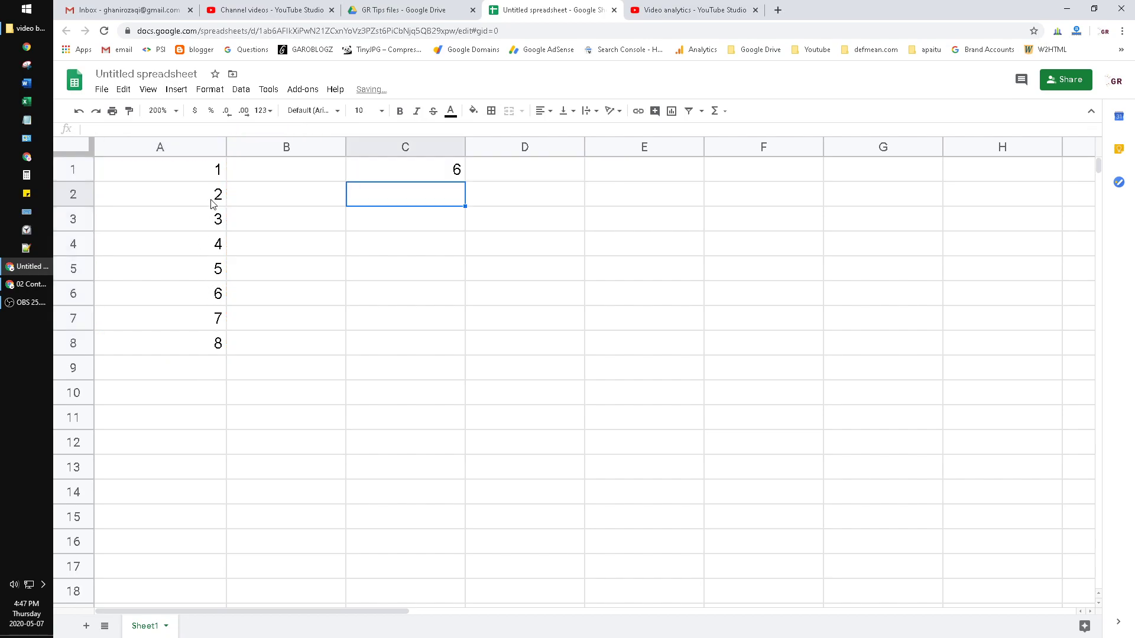
click(447, 169)
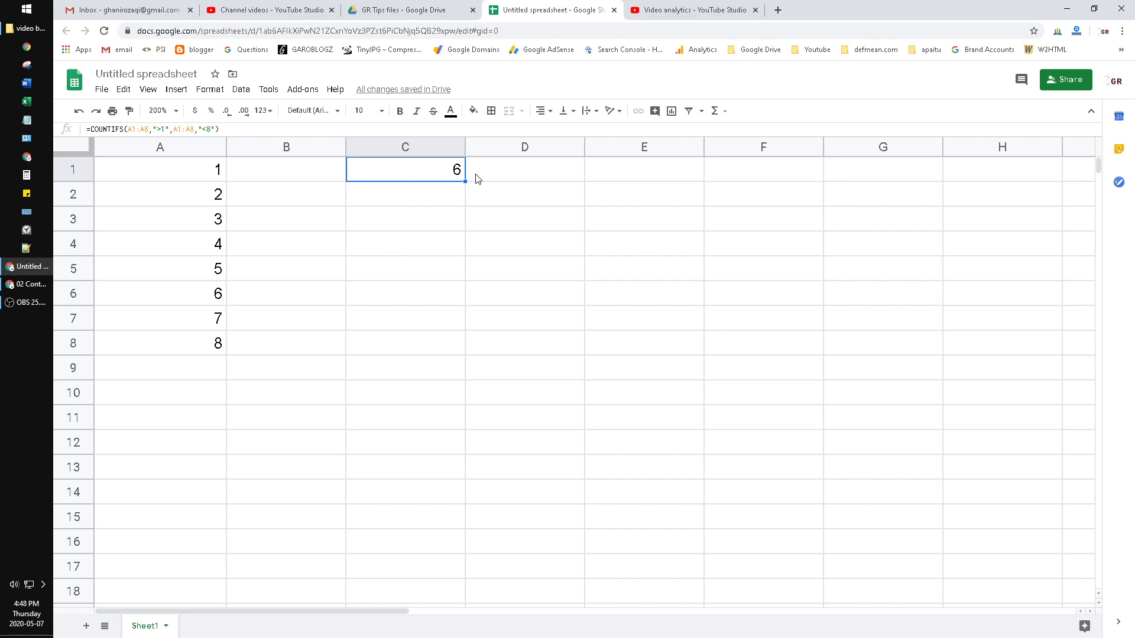
key(Return)
Change the C1 criteria to ">=1" and "<=8" so the count becomes 8
click(497, 169)
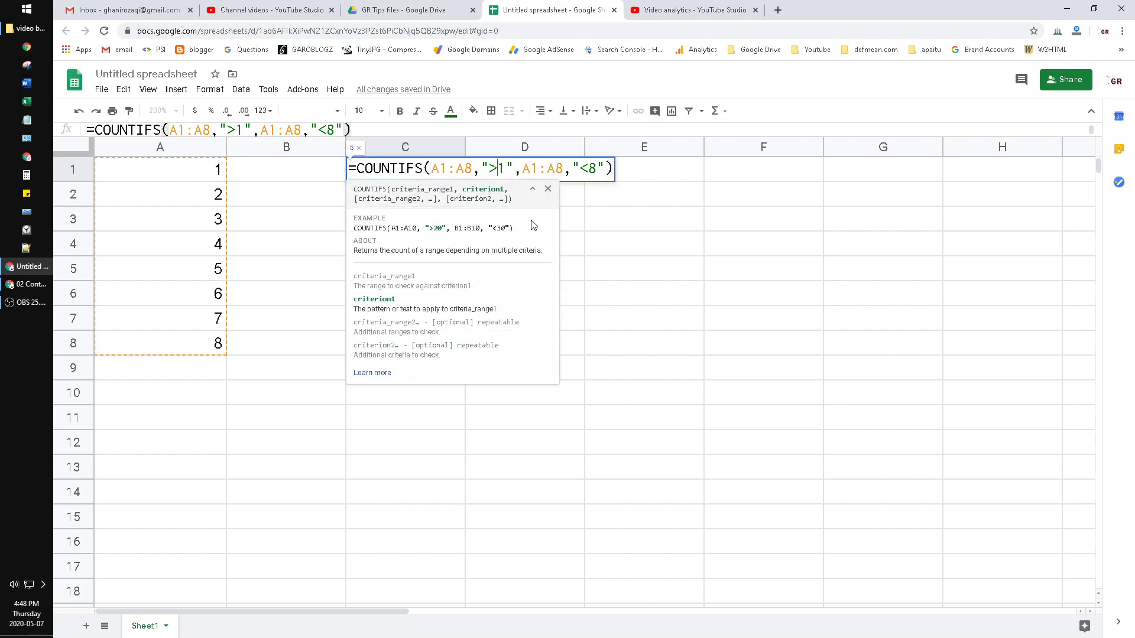
text(=)
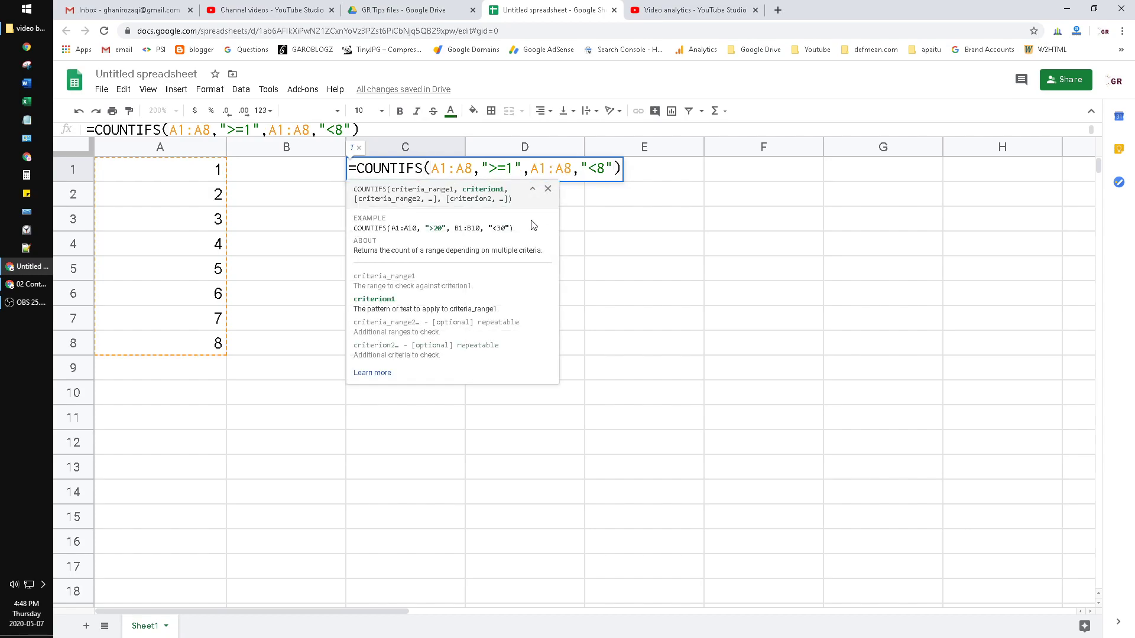
key(Right)
key(Right)
key(Right)
key(Right)
key(Right)
key(Right)
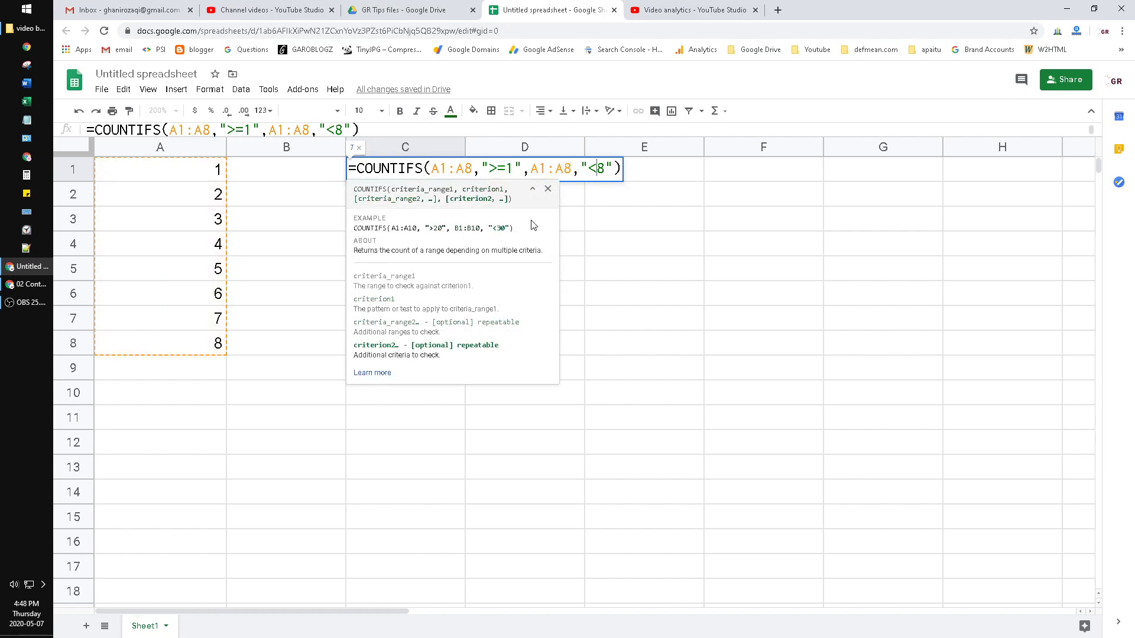
text(=)
key(Return)
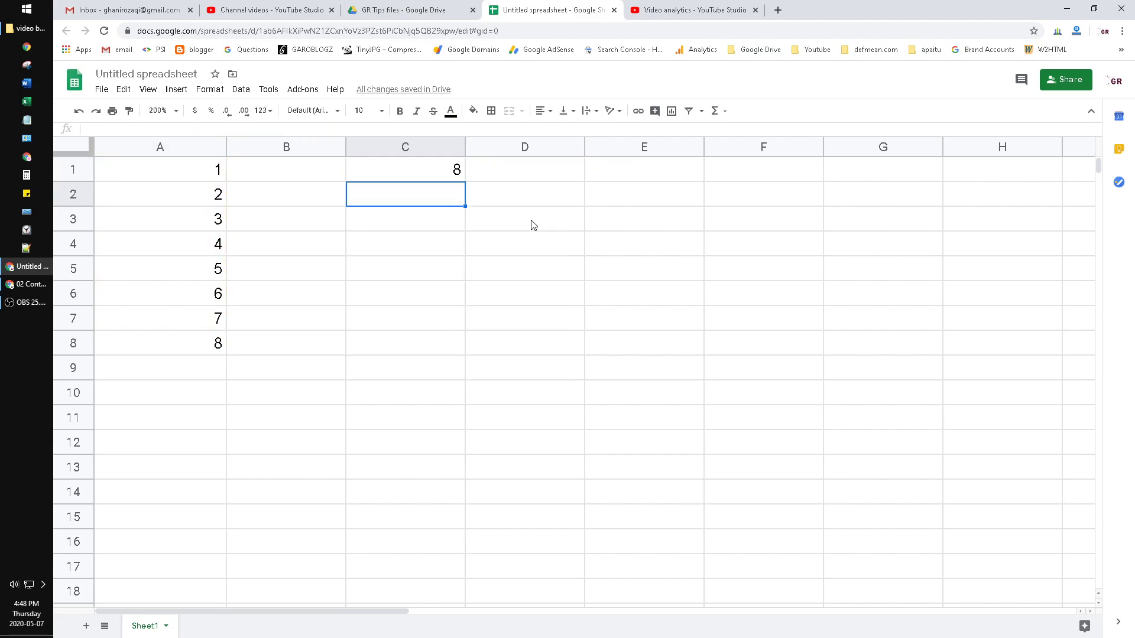
Raise the C1 formula's lower bound from ">=1" to ">=4"
key(Up)
key(Return)
key(Left)
key(Left)
key(Left)
key(Left)
key(Left)
key(Left)
key(Left)
key(Left)
key(Left)
key(Left)
key(Left)
key(Left)
key(Left)
key(Left)
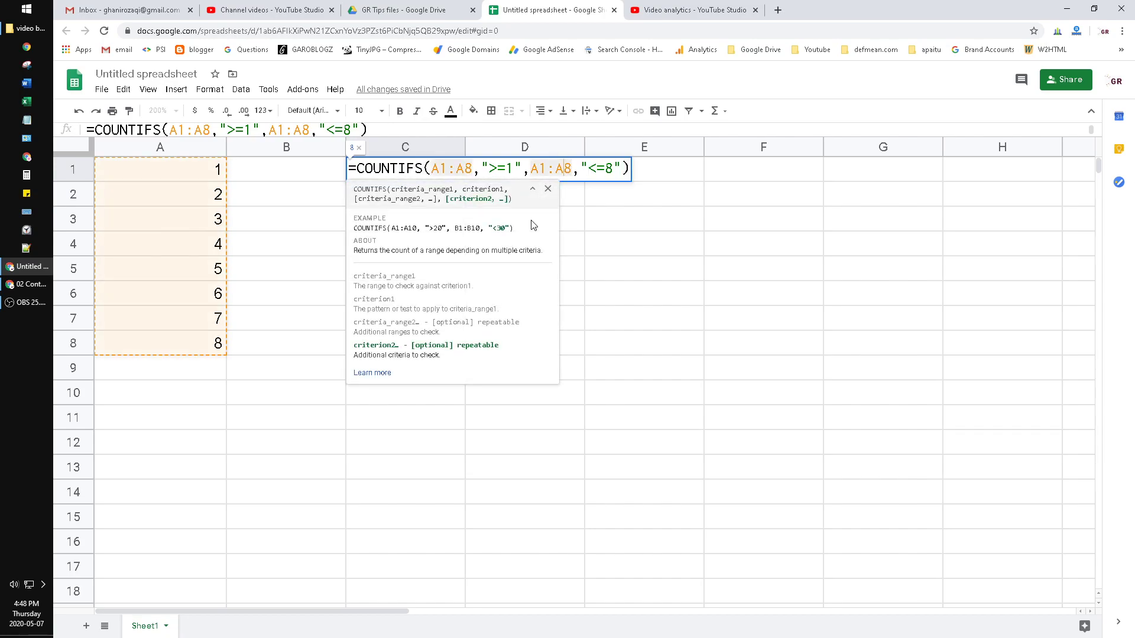
key(BackSpace)
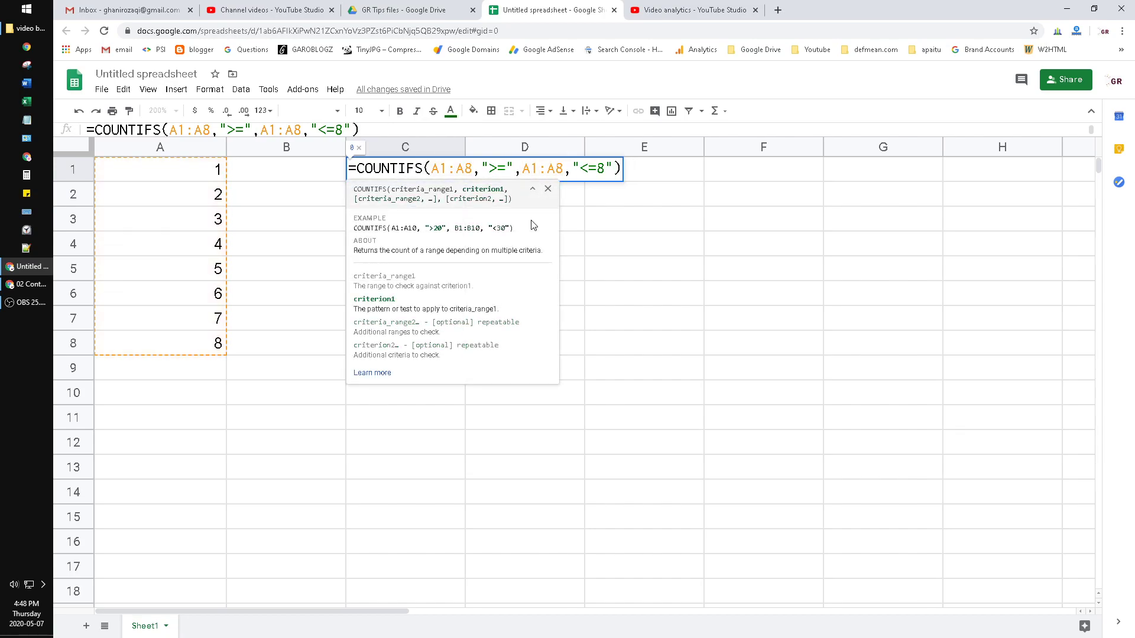
text(4)
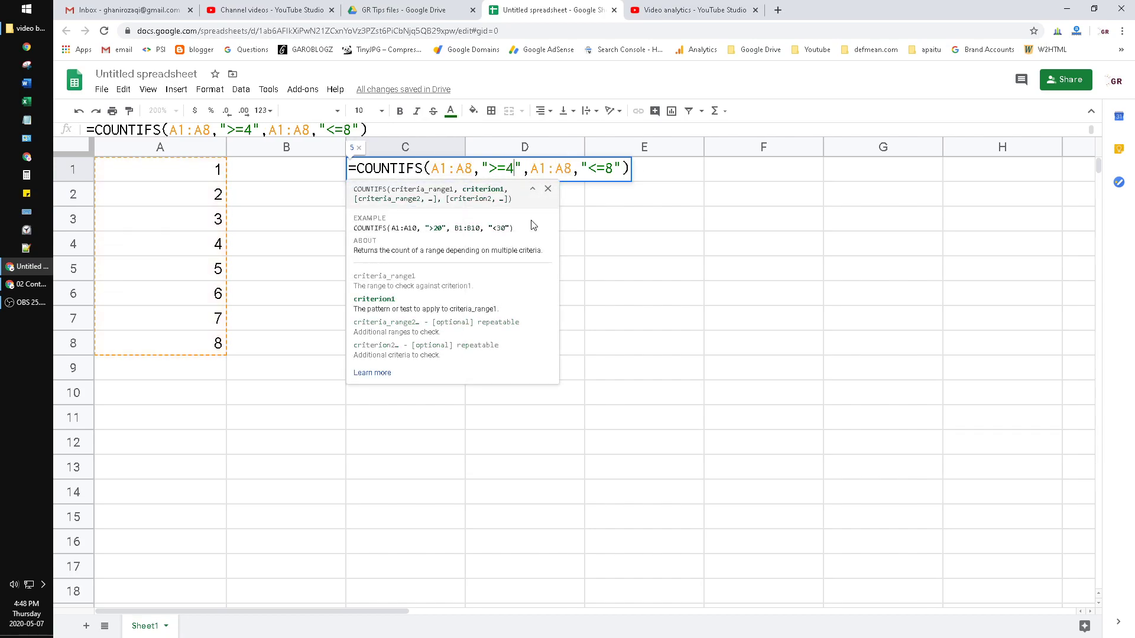
key(Return)
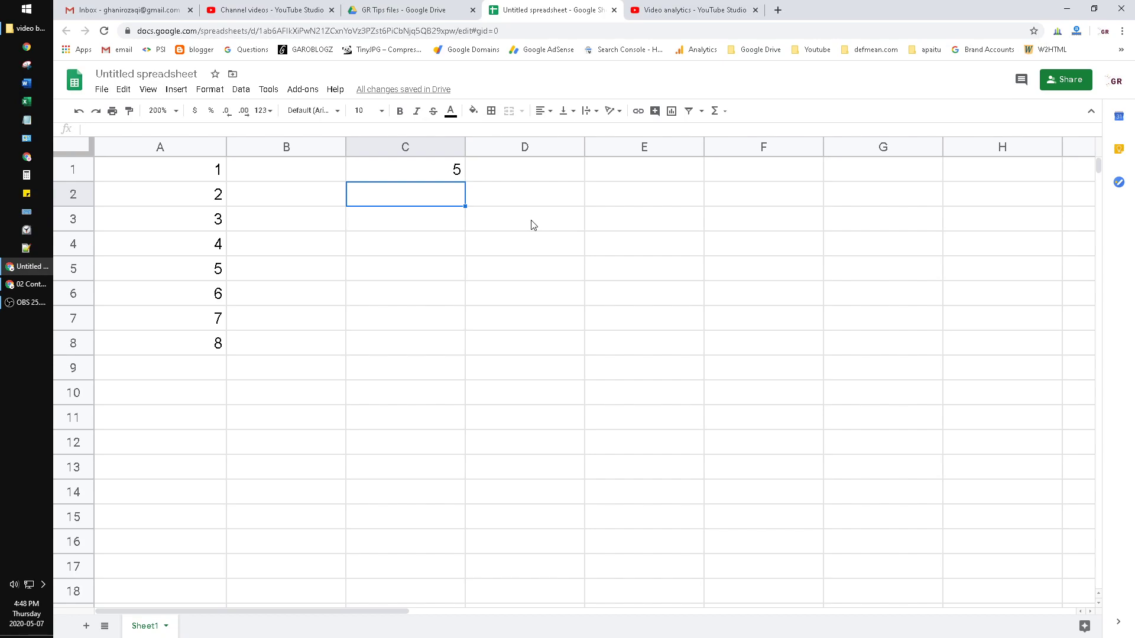
Insert a blank column left of column C, moving the count to D1
right_click(416, 148)
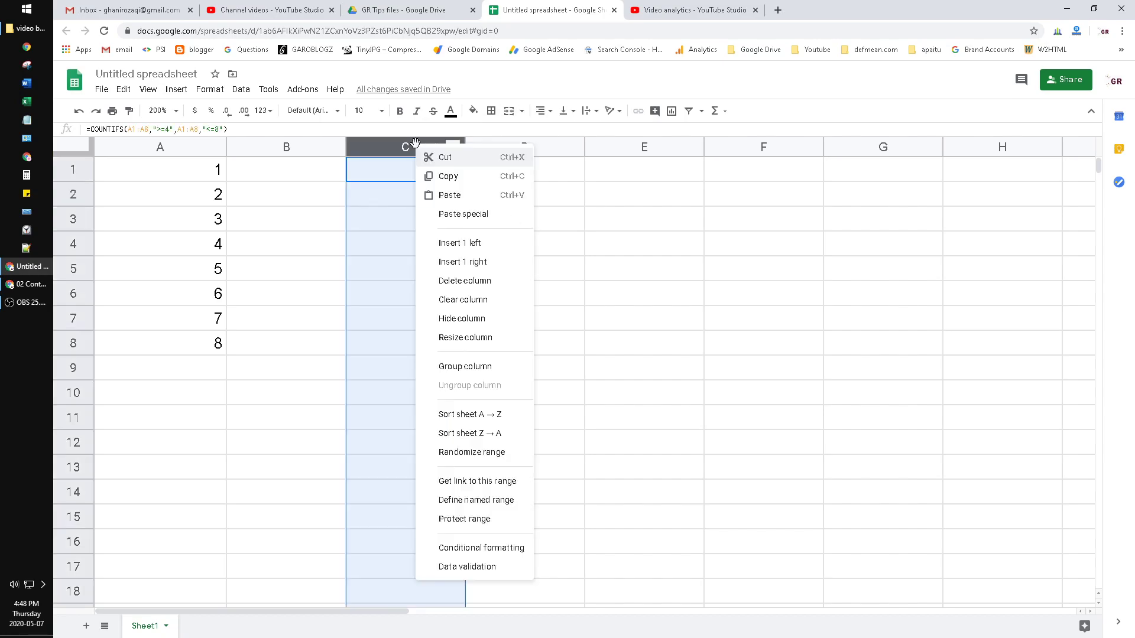
click(478, 251)
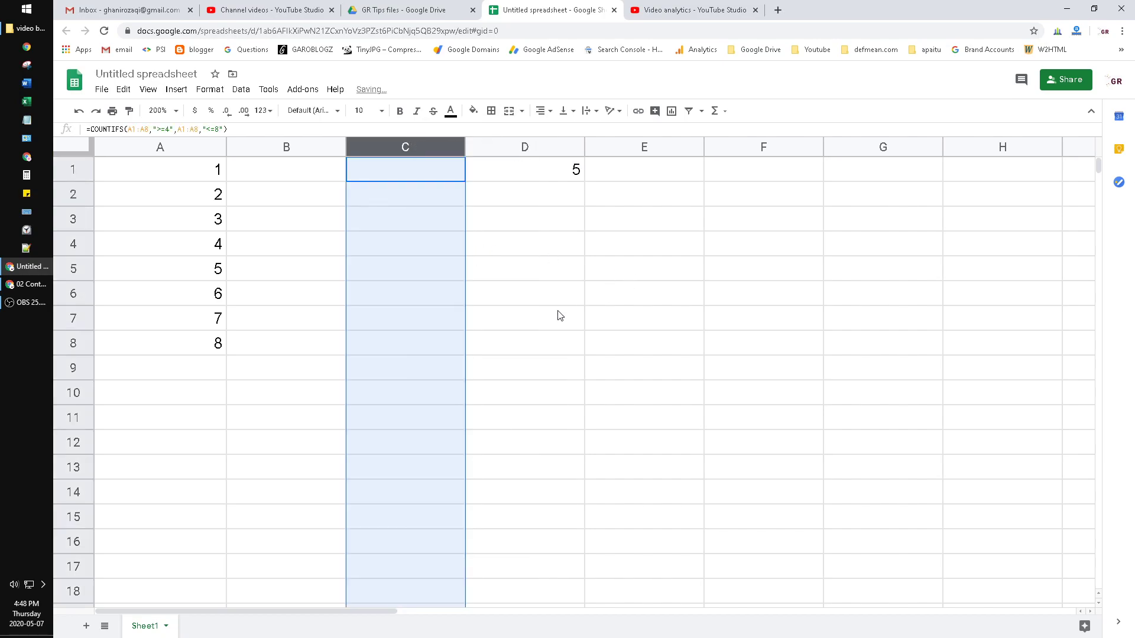
click(400, 219)
click(296, 168)
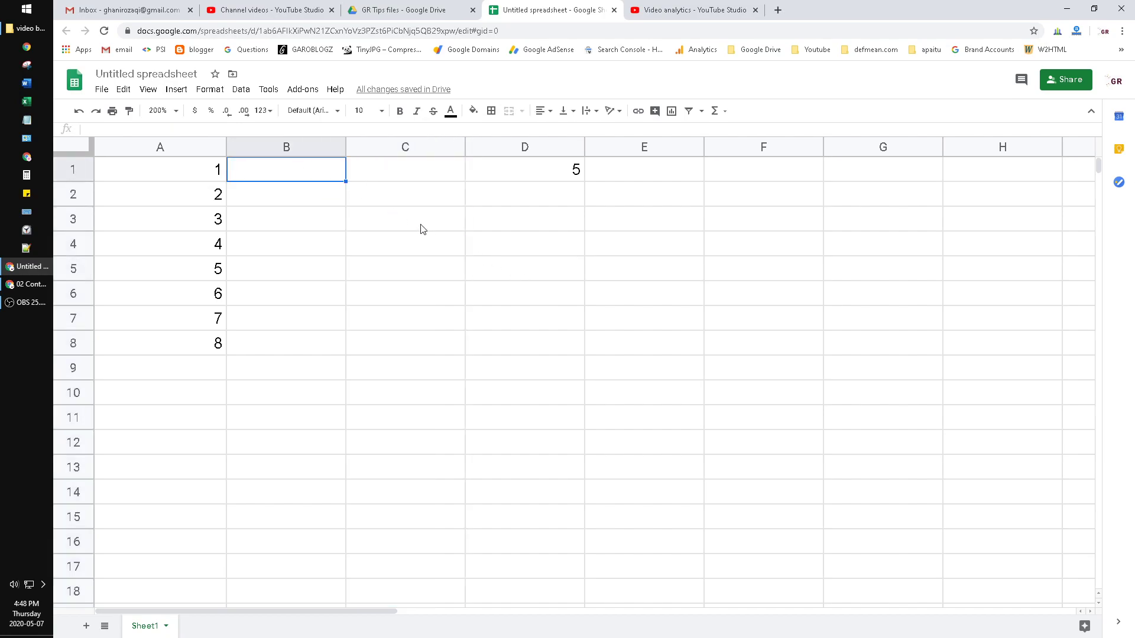
Enter the alternating labels A, B, A, B, A, B, A, B in B1:B8
text(A)
key(Return)
text(B)
key(Return)
text(A)
key(Return)
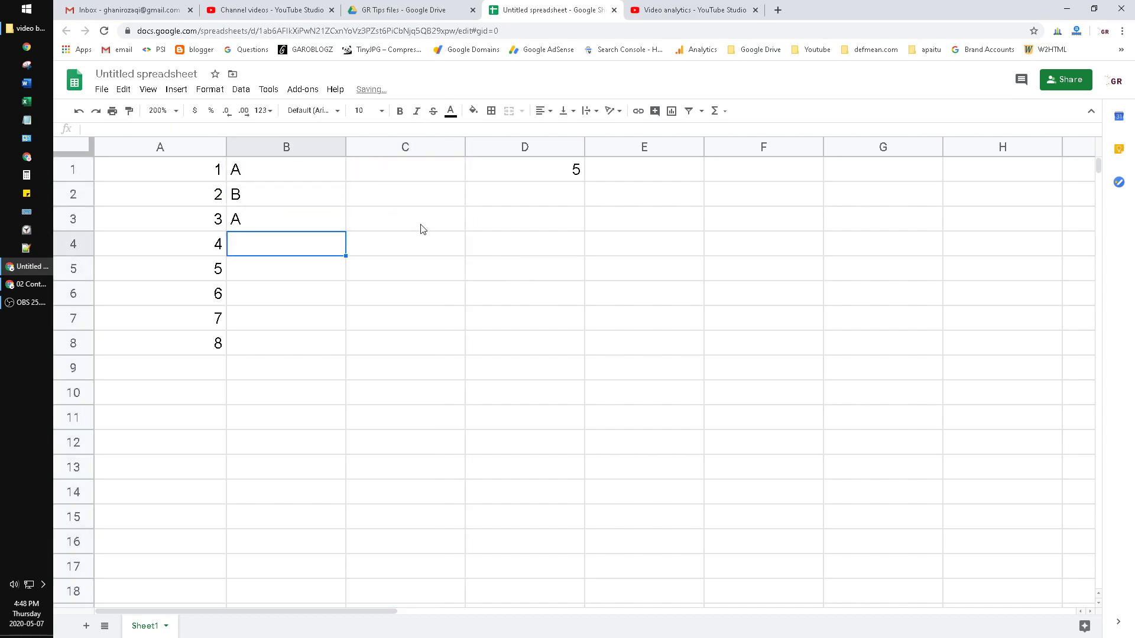
text(B)
key(Return)
text(A)
key(Return)
text(B)
key(Return)
text(A)
key(Return)
text(B)
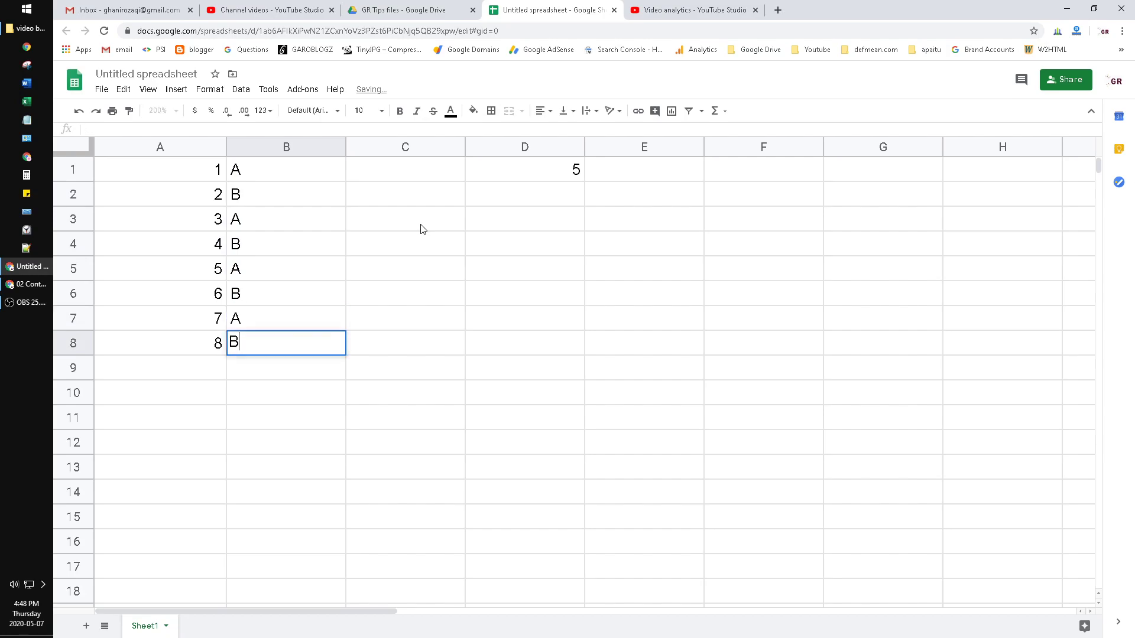
key(Return)
Highlight the labels in B1:B8, pointing out the B labels in rows 2, 4 and 6
click(461, 300)
click(510, 216)
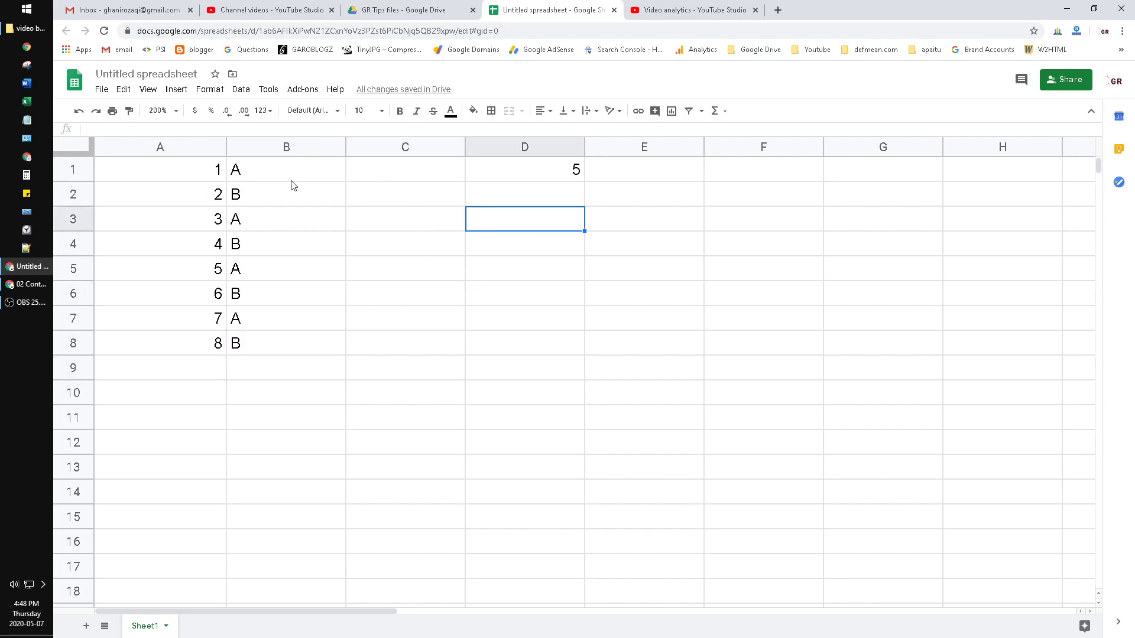
click(297, 195)
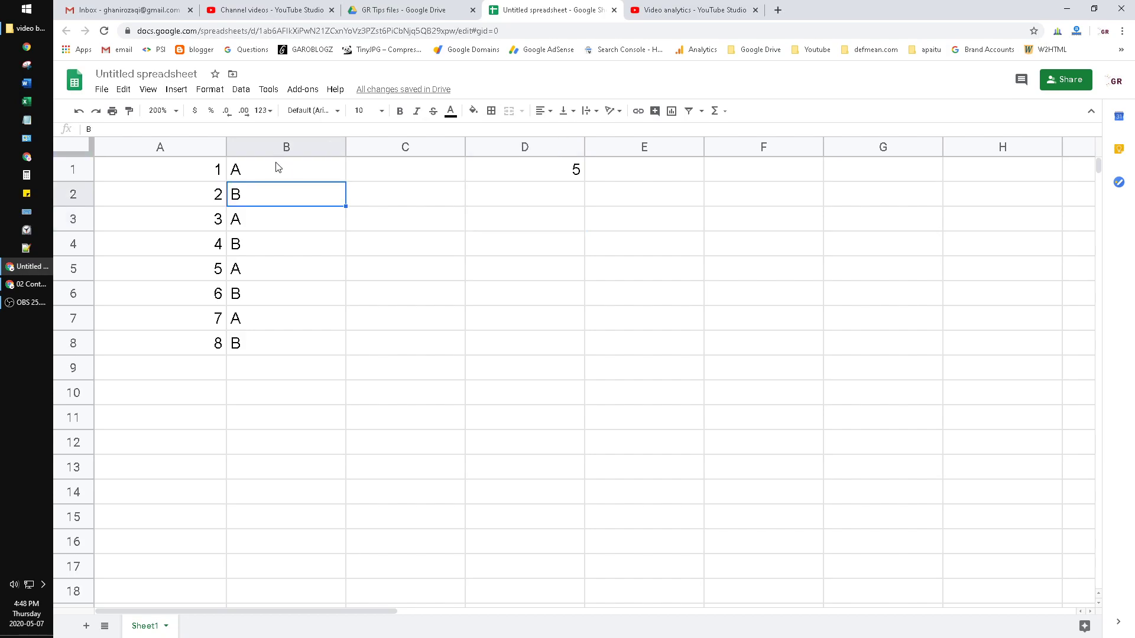
drag(279, 168, 267, 344)
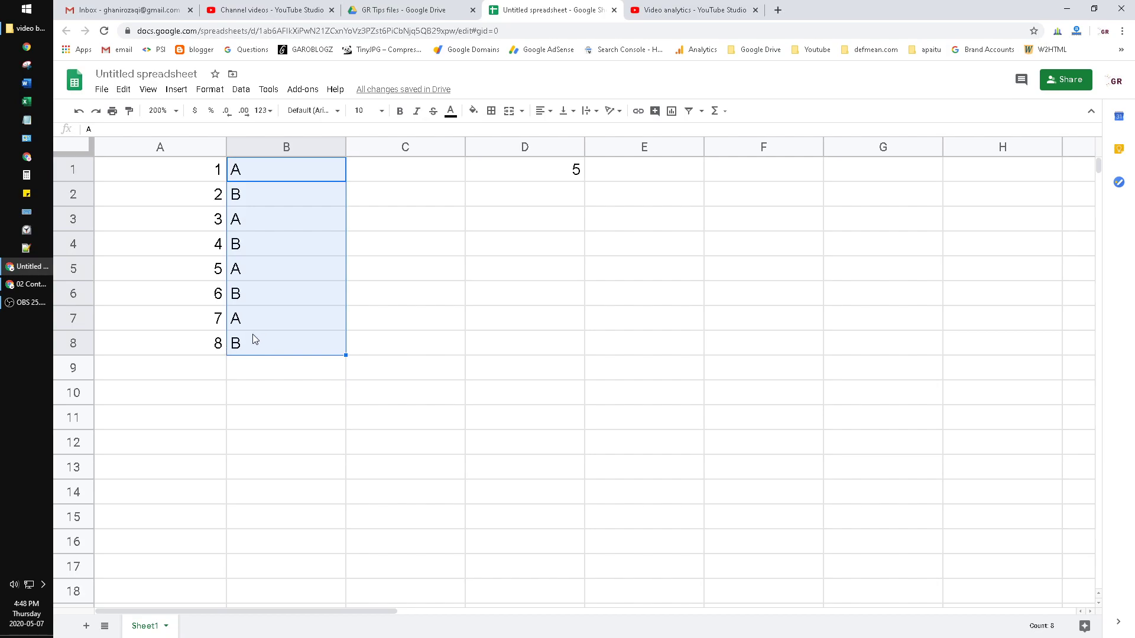
click(278, 194)
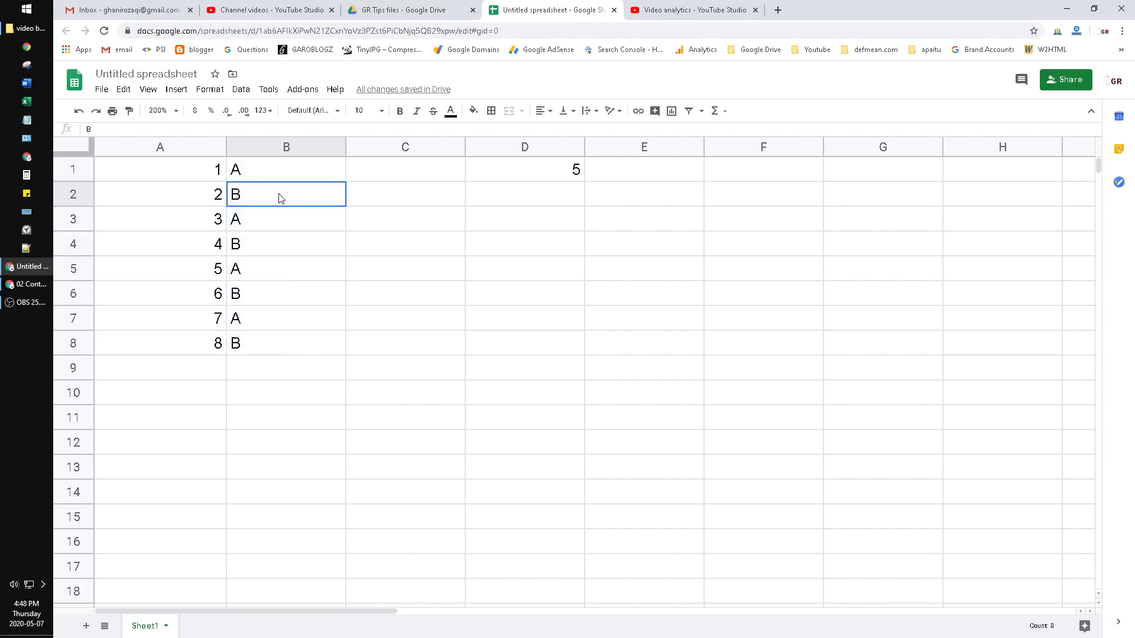
click(269, 242)
click(281, 295)
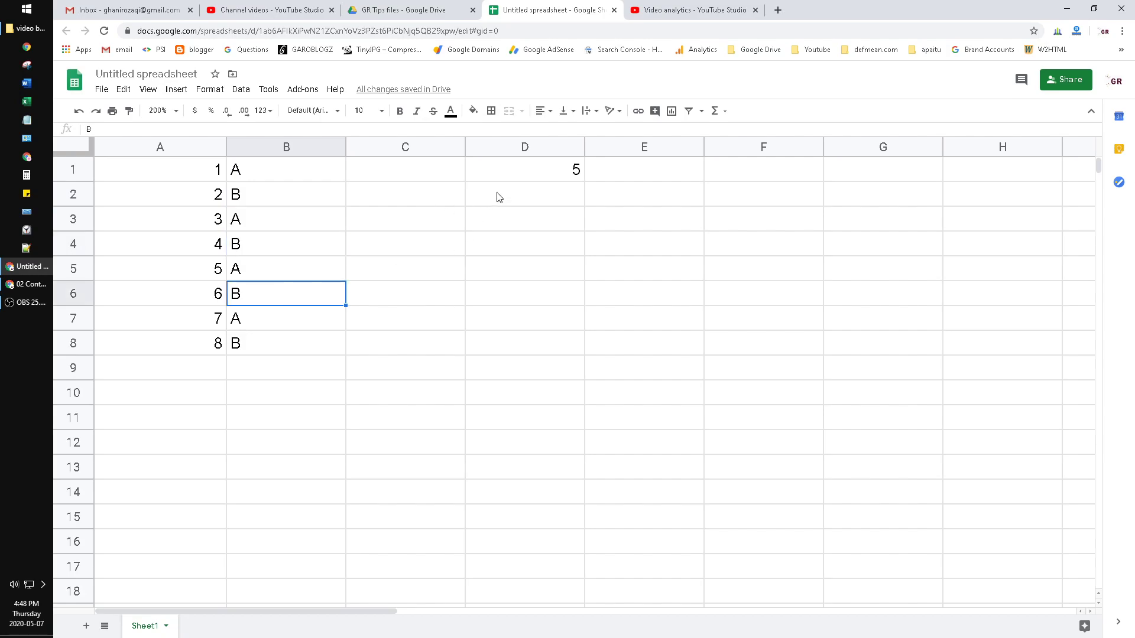
click(498, 242)
Enter =COUNTIFS(B1:B8,"B",A1:A8,">1",A1:A8,"<8") in D4, returning 3
text(=)
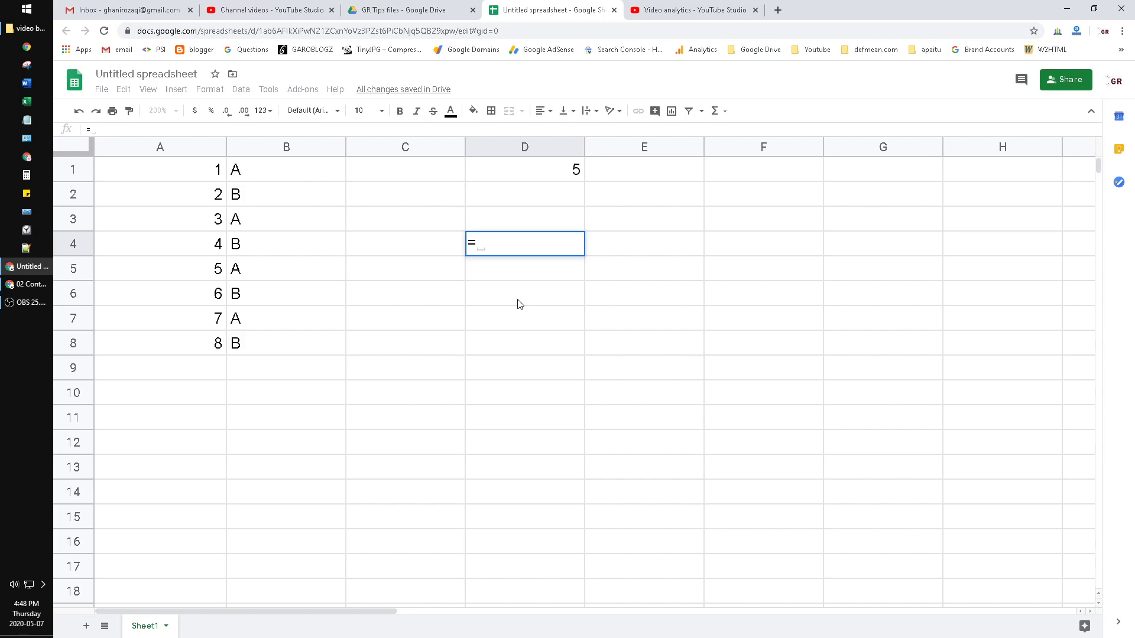
text(coutnifs)
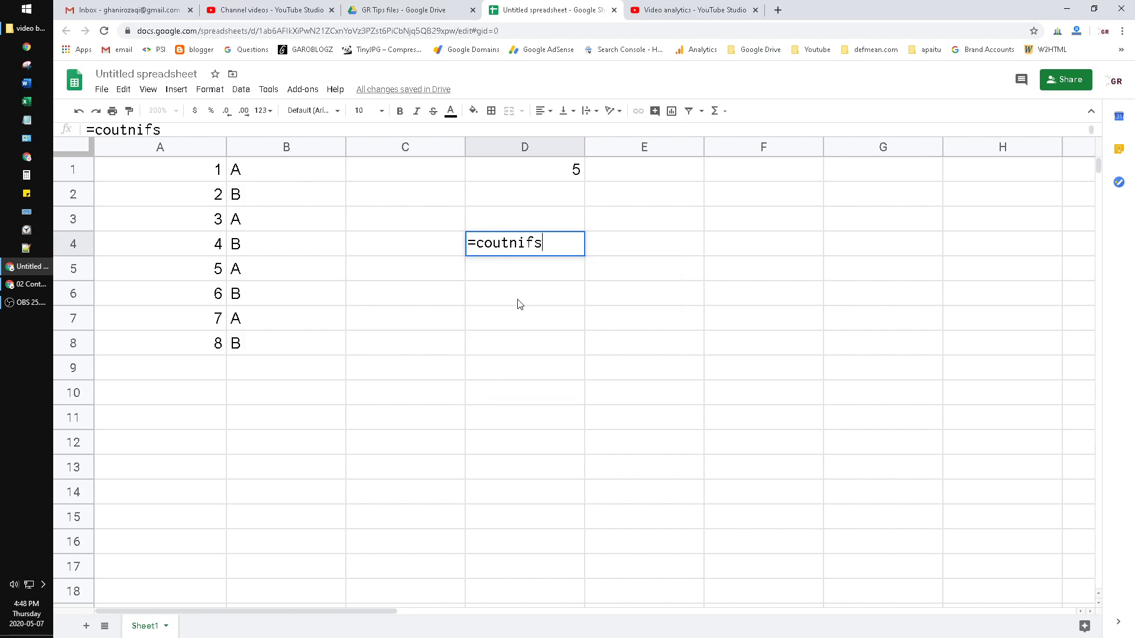
key(BackSpace)
key(BackSpace)
key(BackSpace)
key(BackSpace)
key(BackSpace)
text(ntifs)
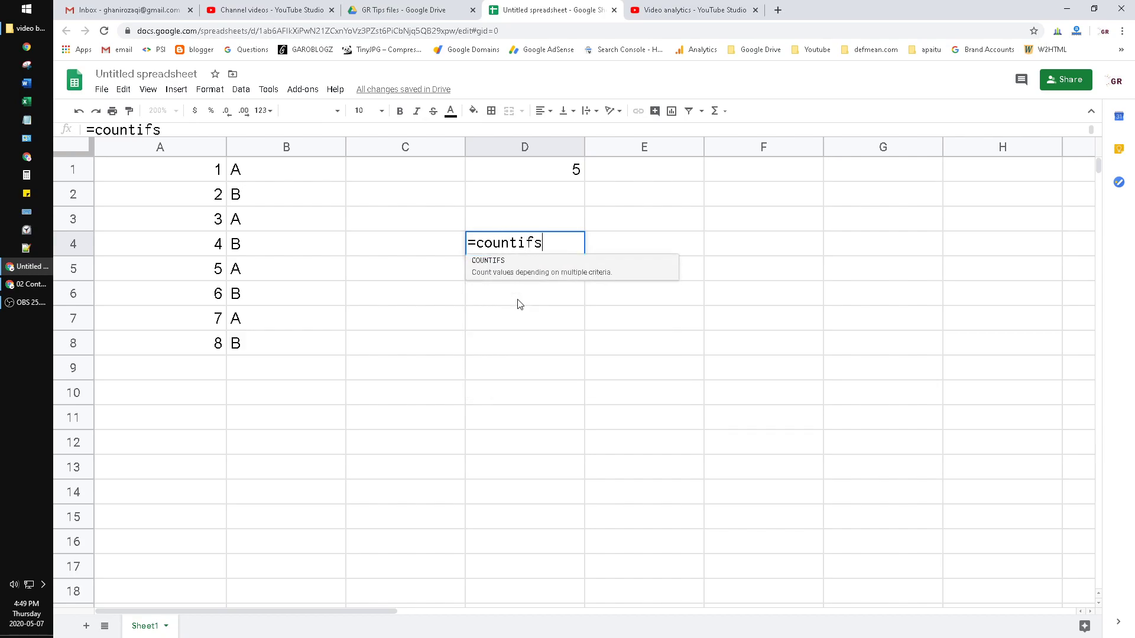
key(Tab)
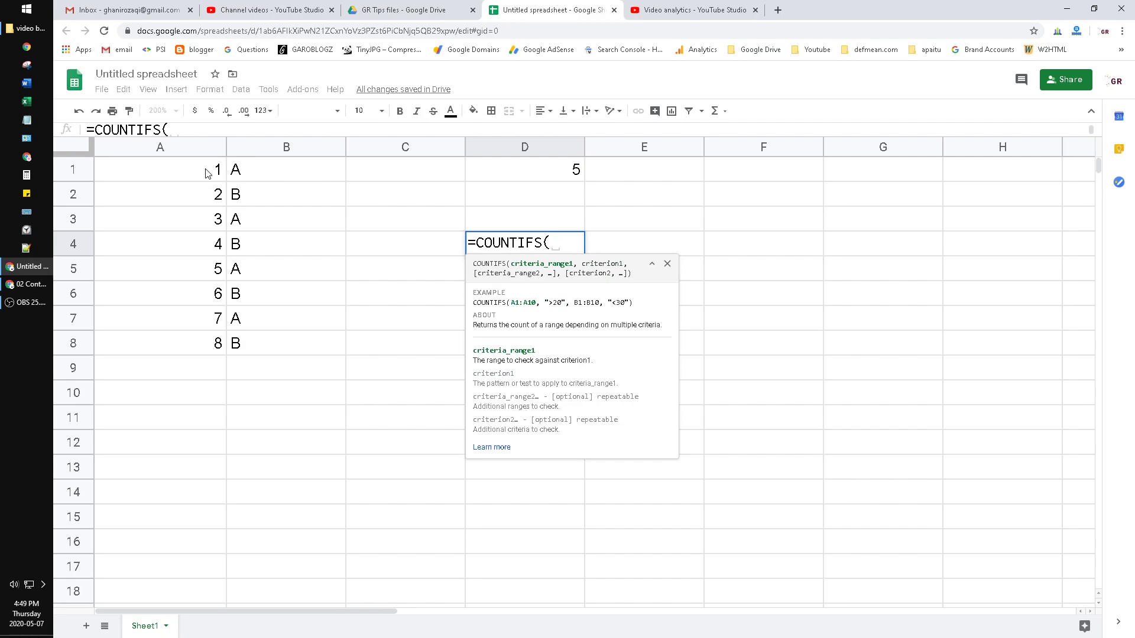
drag(286, 170, 290, 347)
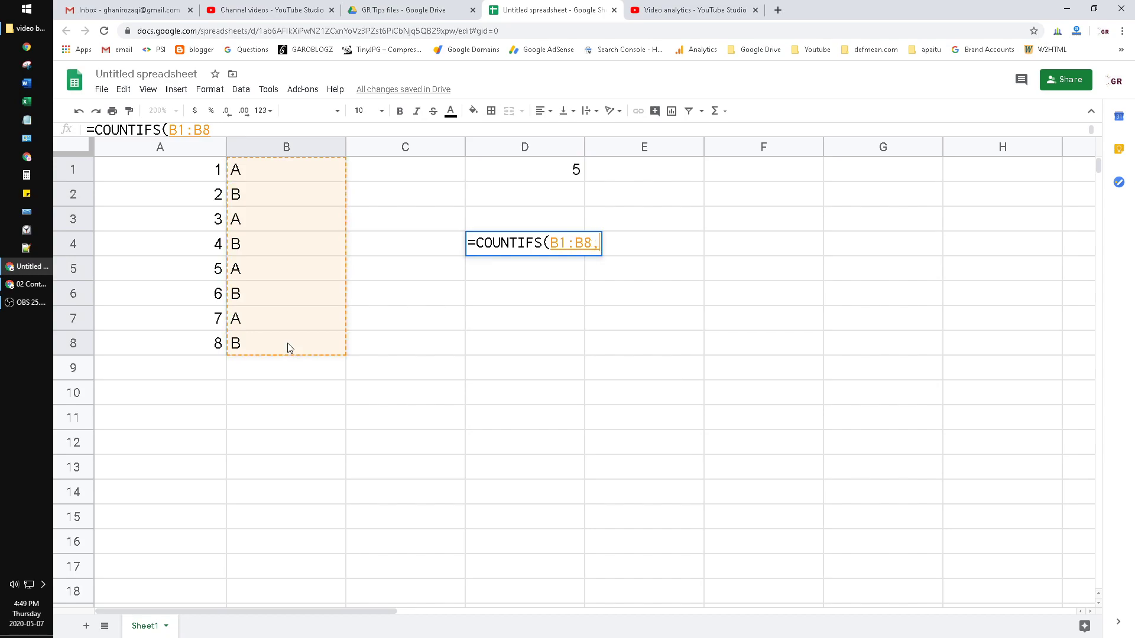
text(,)
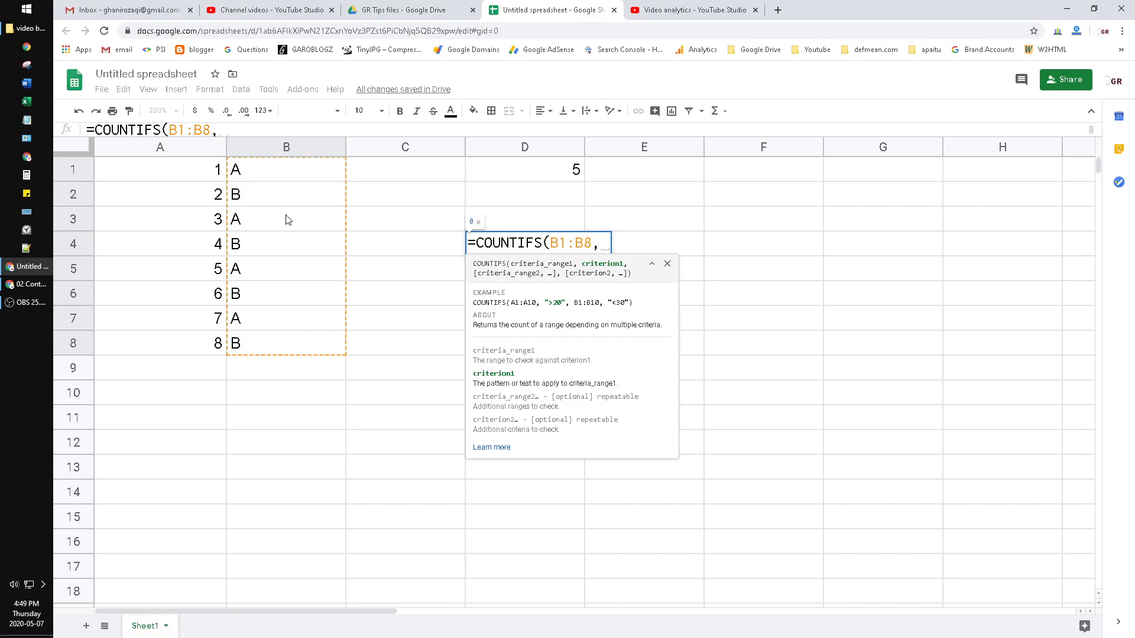
text("B")
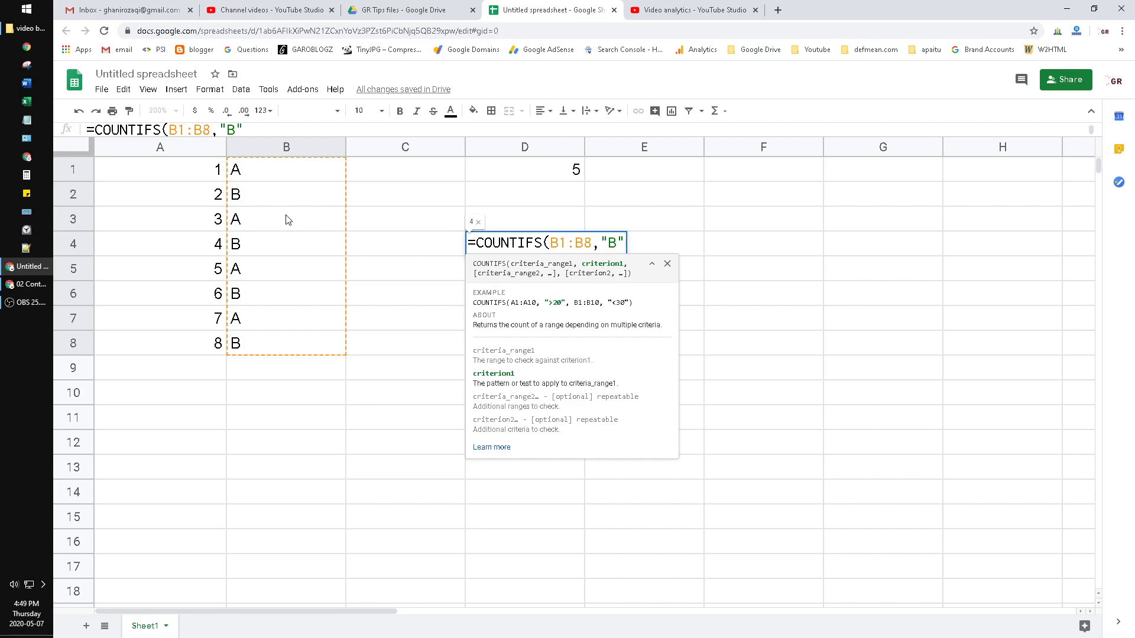
text(,)
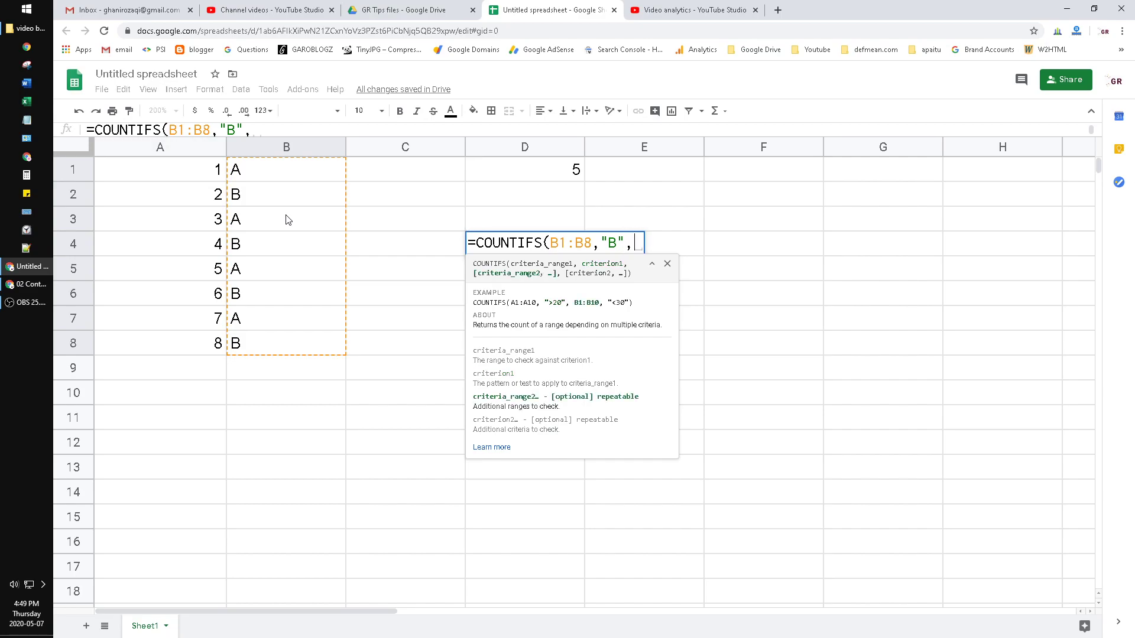
drag(189, 251, 192, 347)
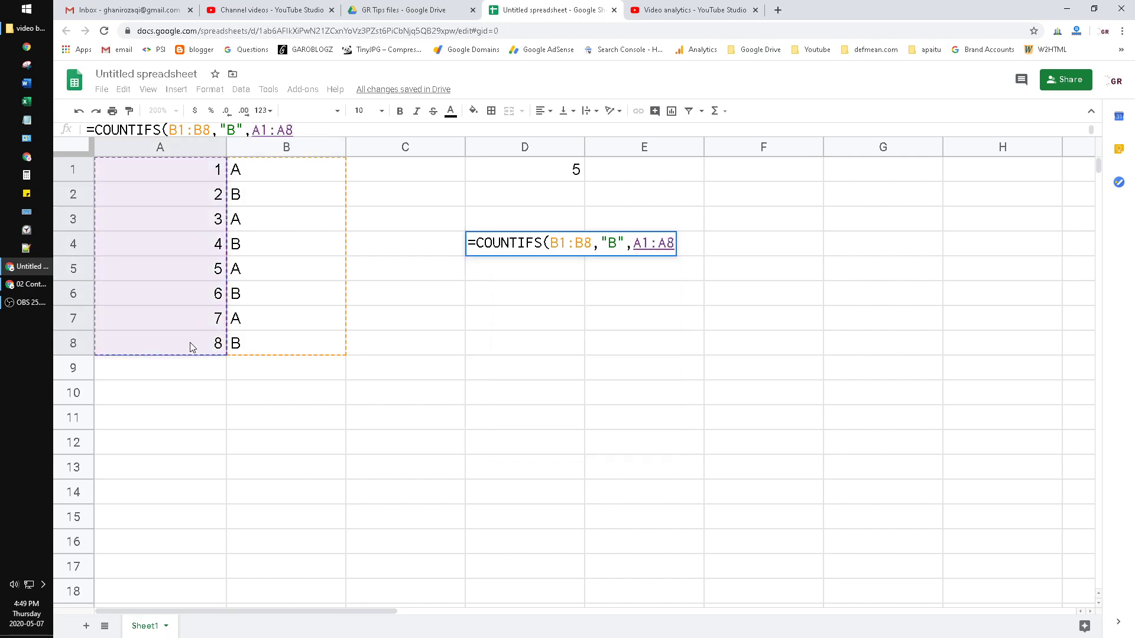
text(,)
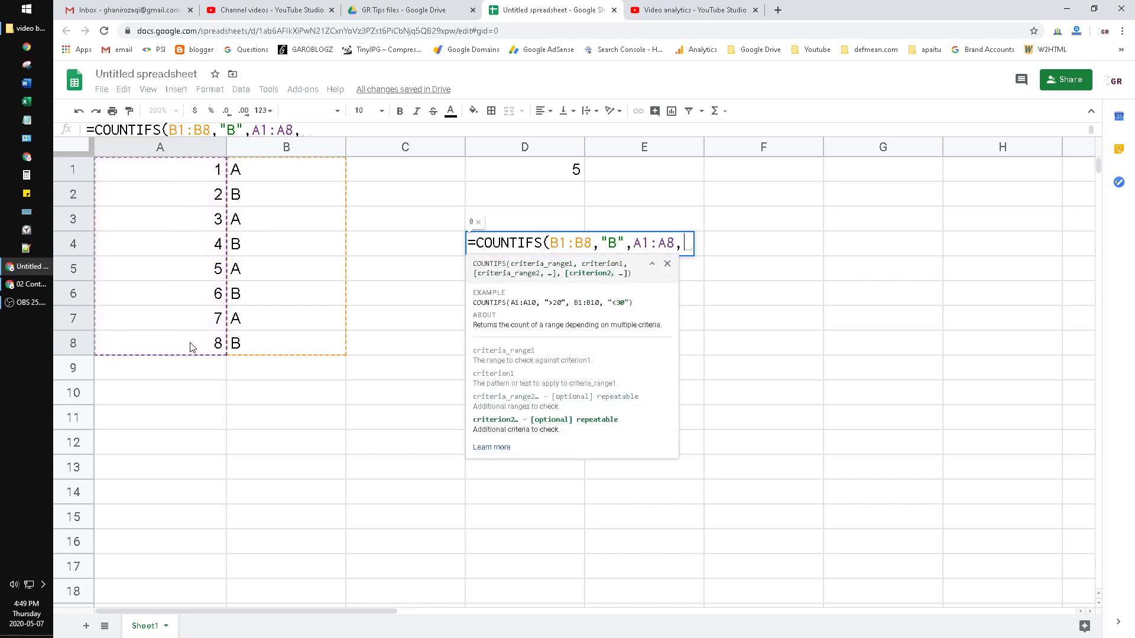
text(">1",)
drag(209, 168, 210, 350)
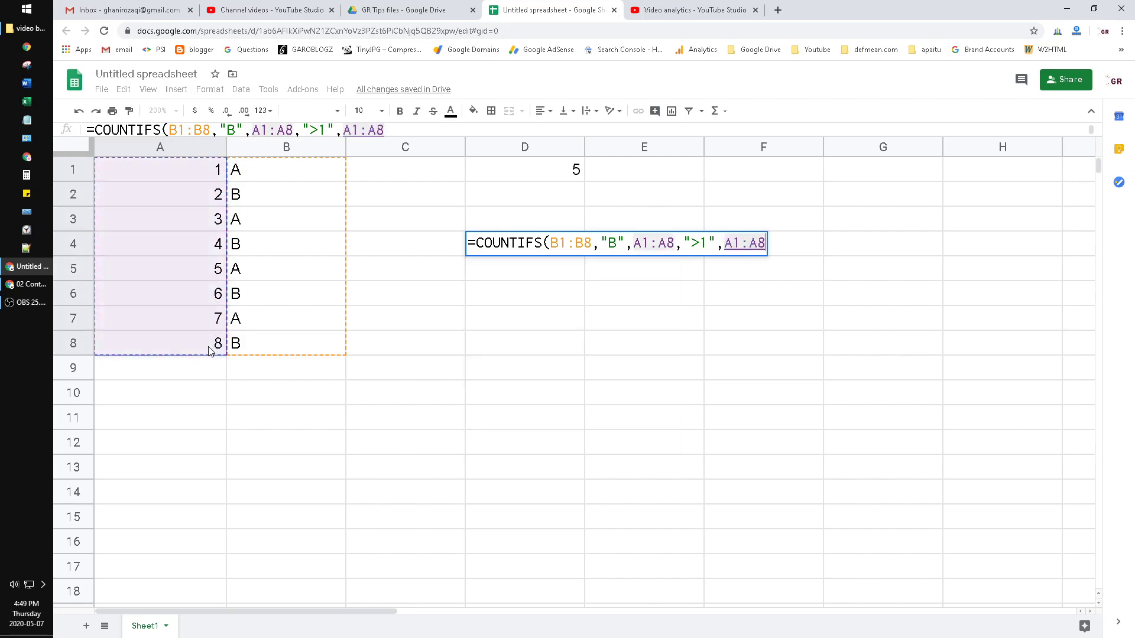
text(,")
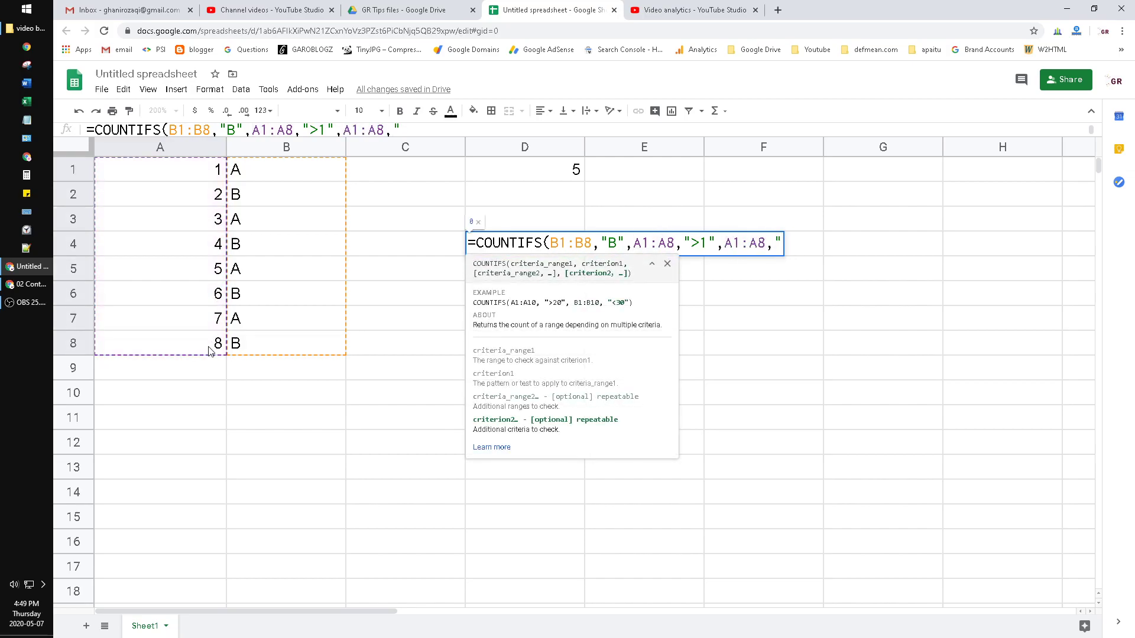
text(<8"))
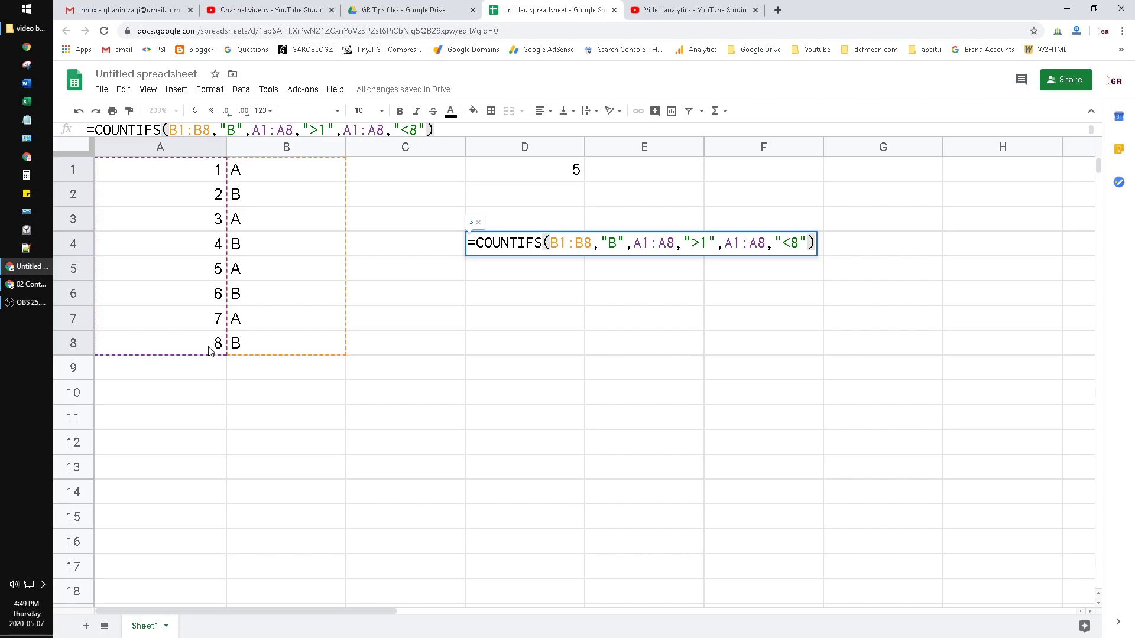
key(Return)
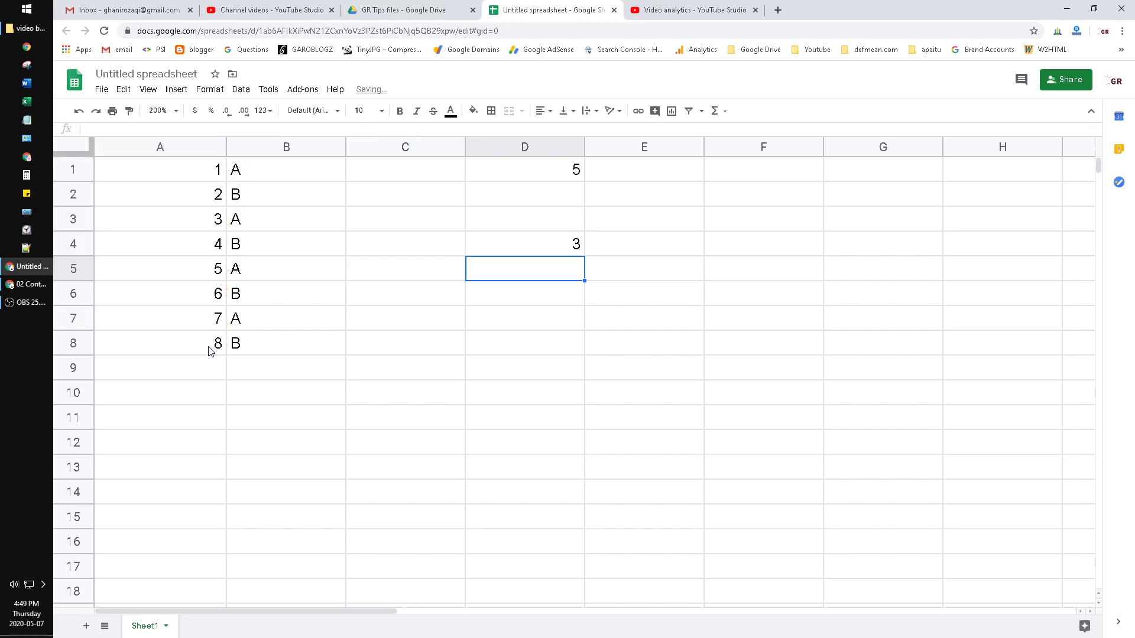
click(543, 247)
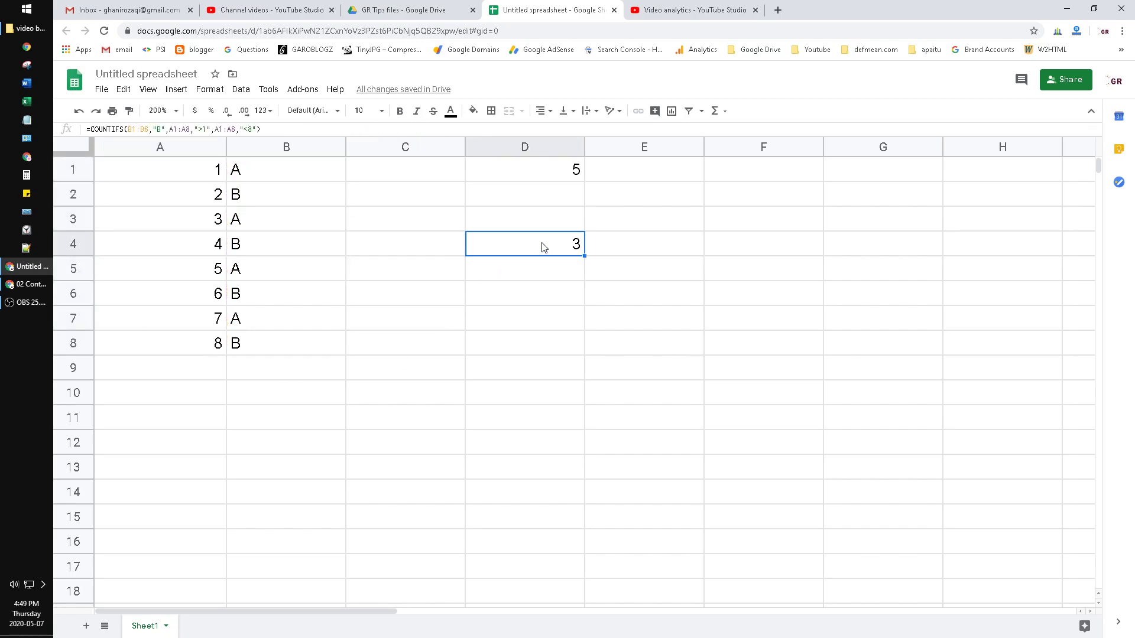
click(208, 178)
click(207, 346)
drag(295, 197, 278, 328)
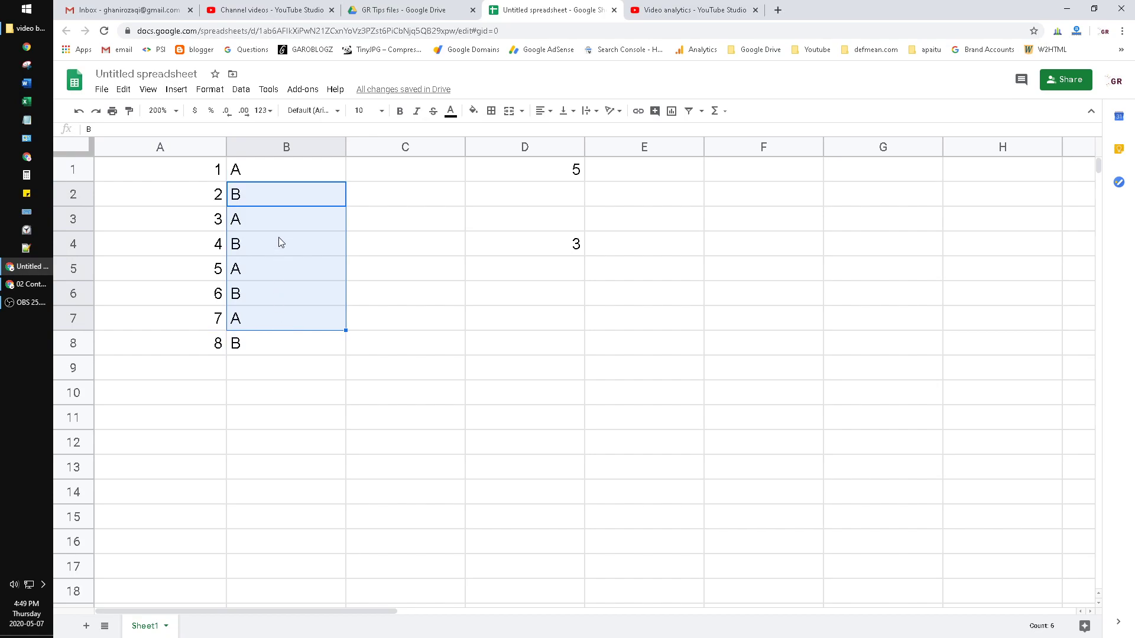